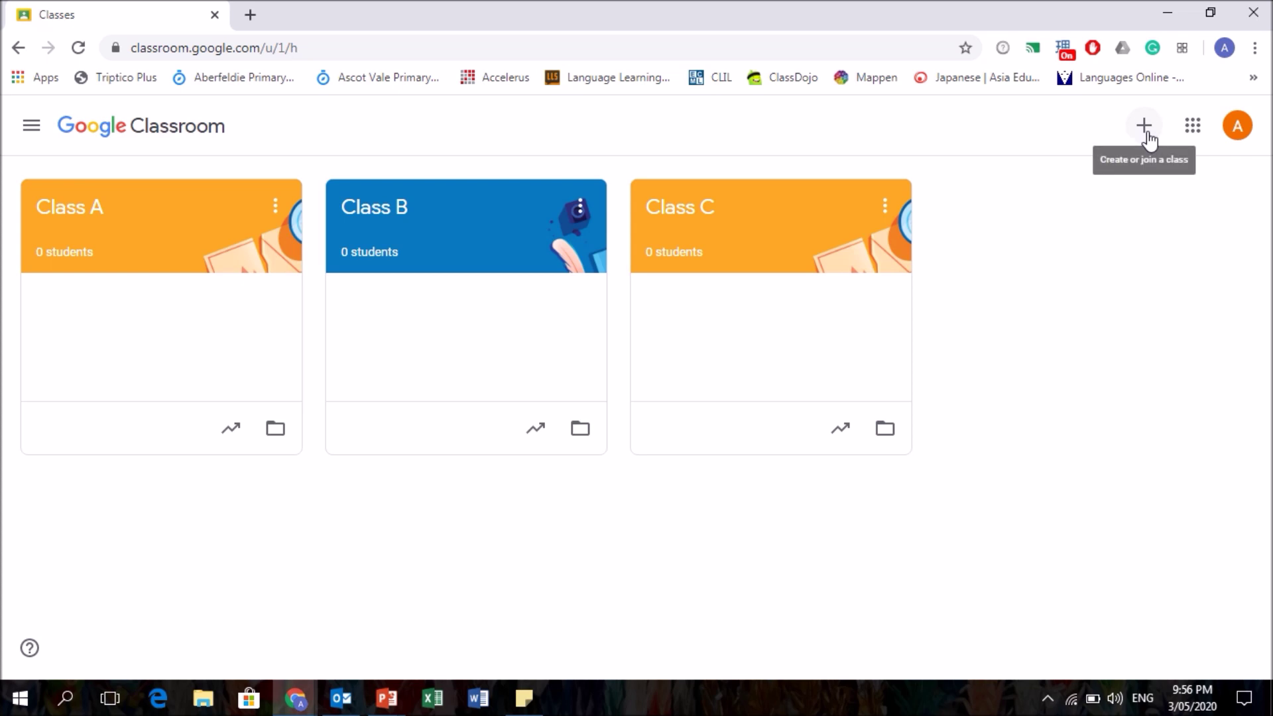
# - Open Class A's classwork and start a new assignment there, dismissing the introductory tip about materials
pyautogui.click(1147, 134)
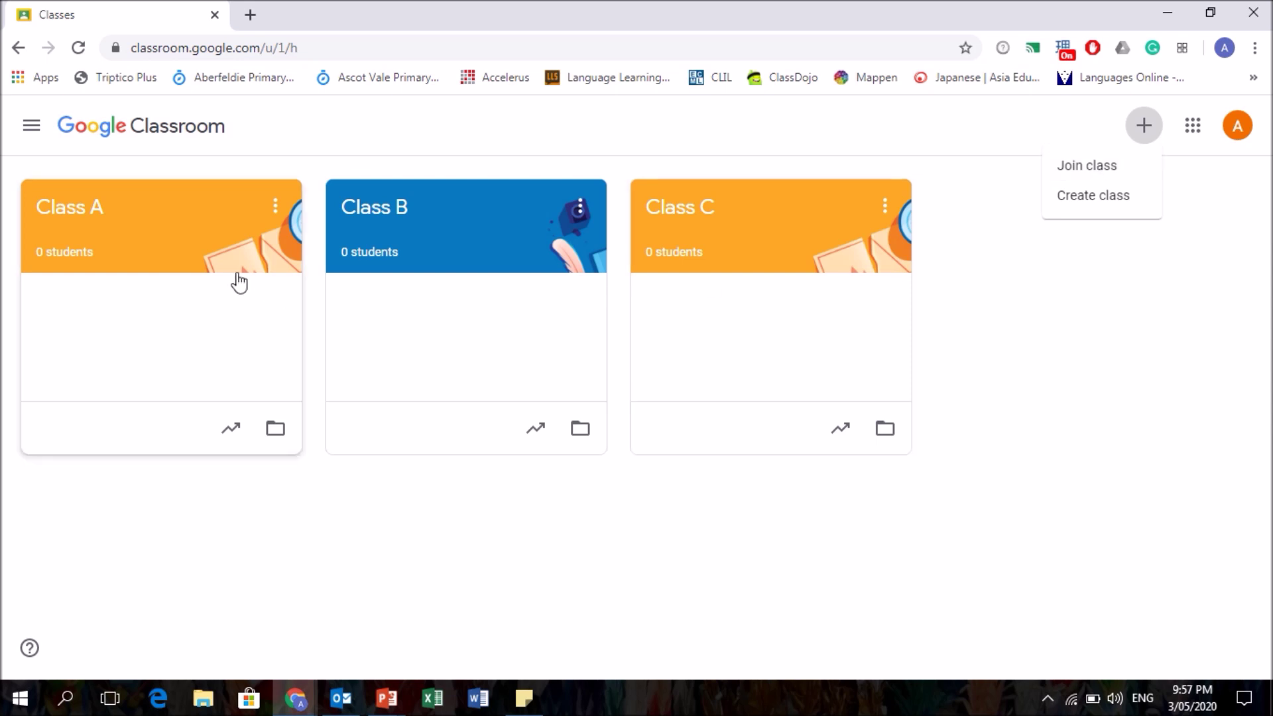
pyautogui.click(81, 216)
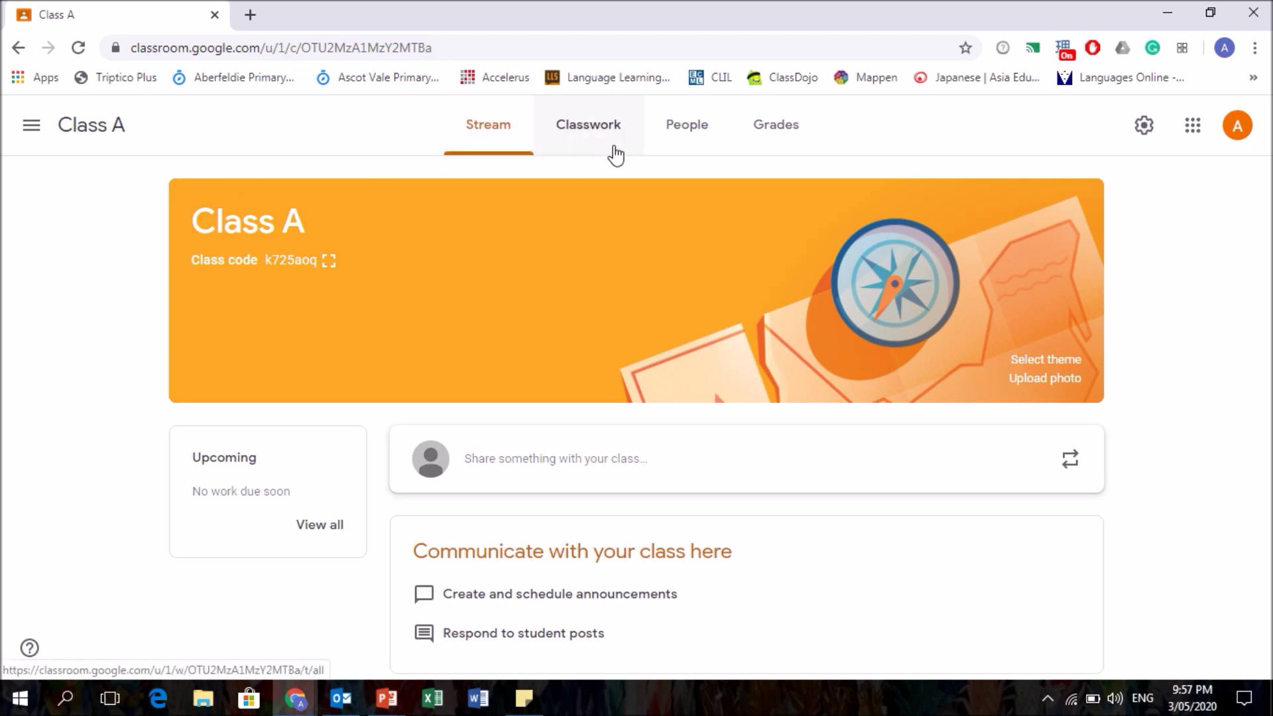
pyautogui.click(582, 143)
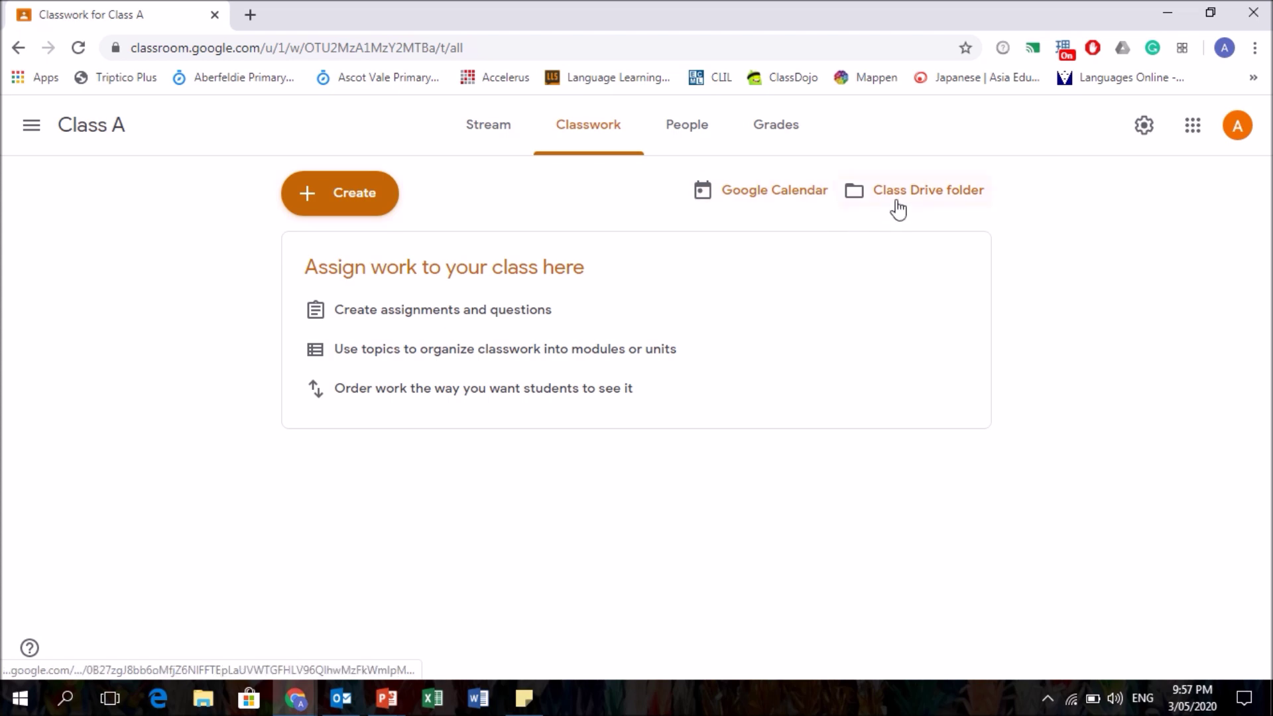
pyautogui.click(358, 202)
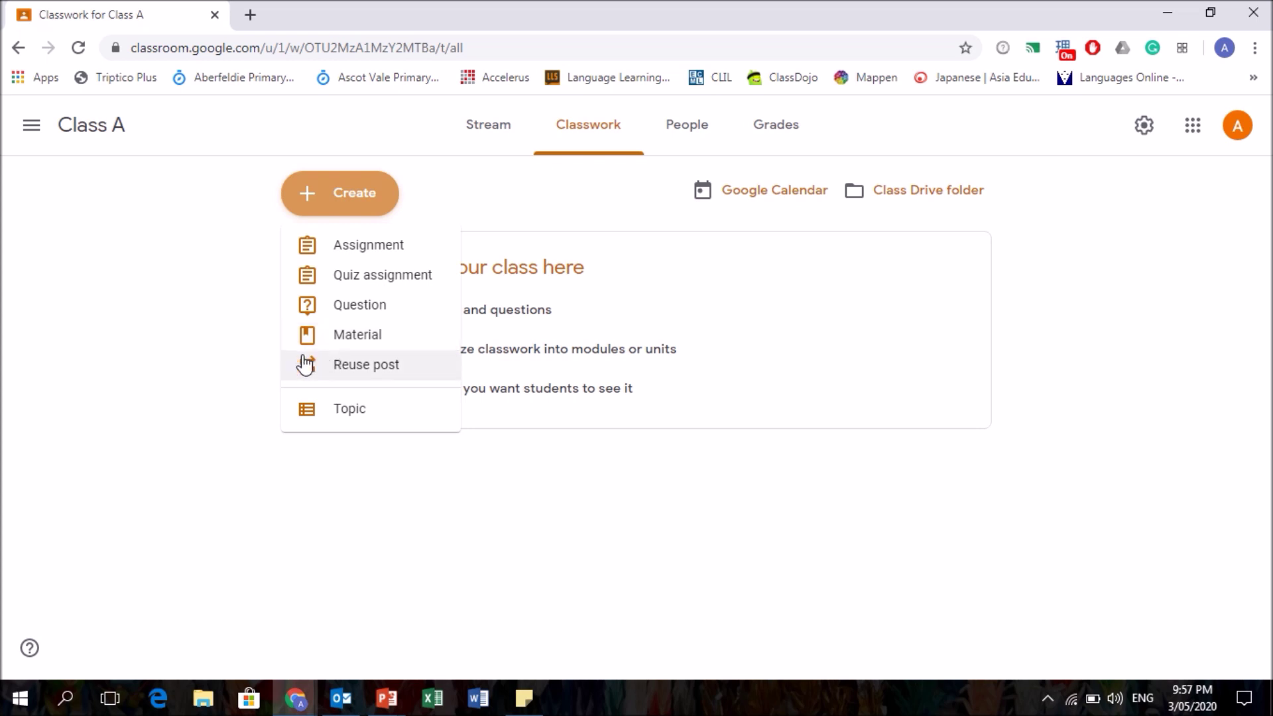
pyautogui.click(344, 250)
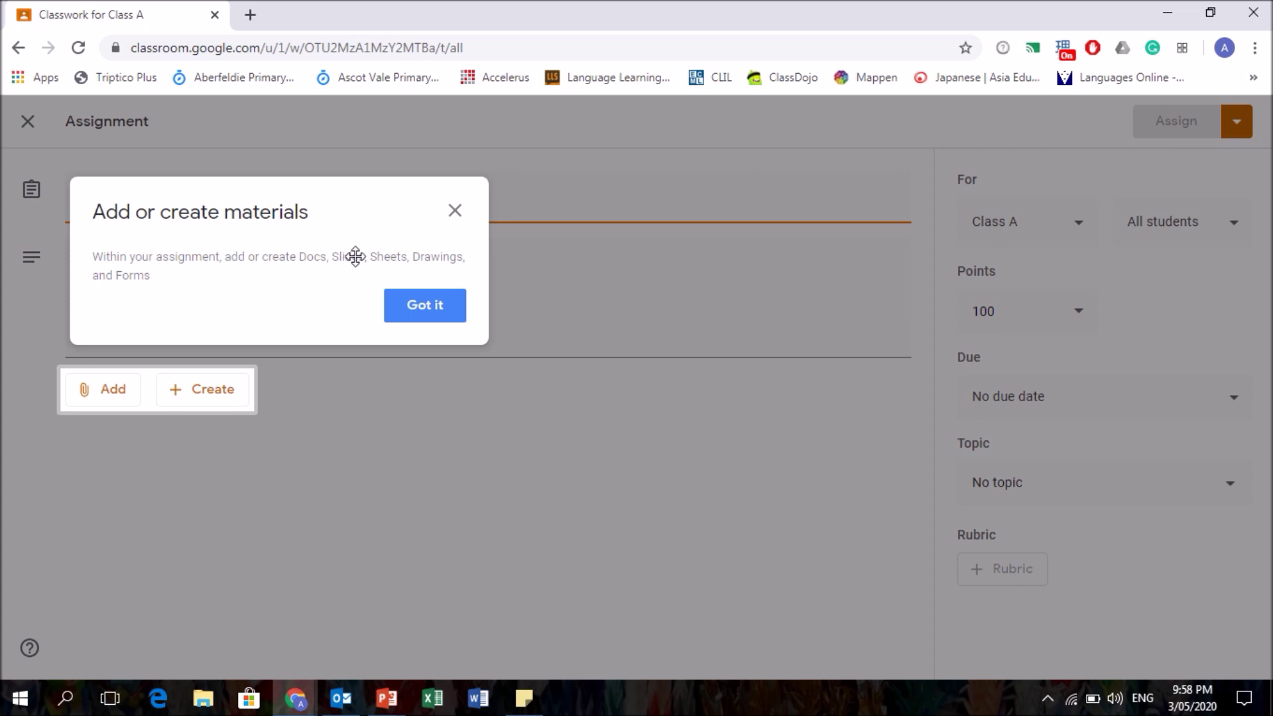
pyautogui.click(456, 321)
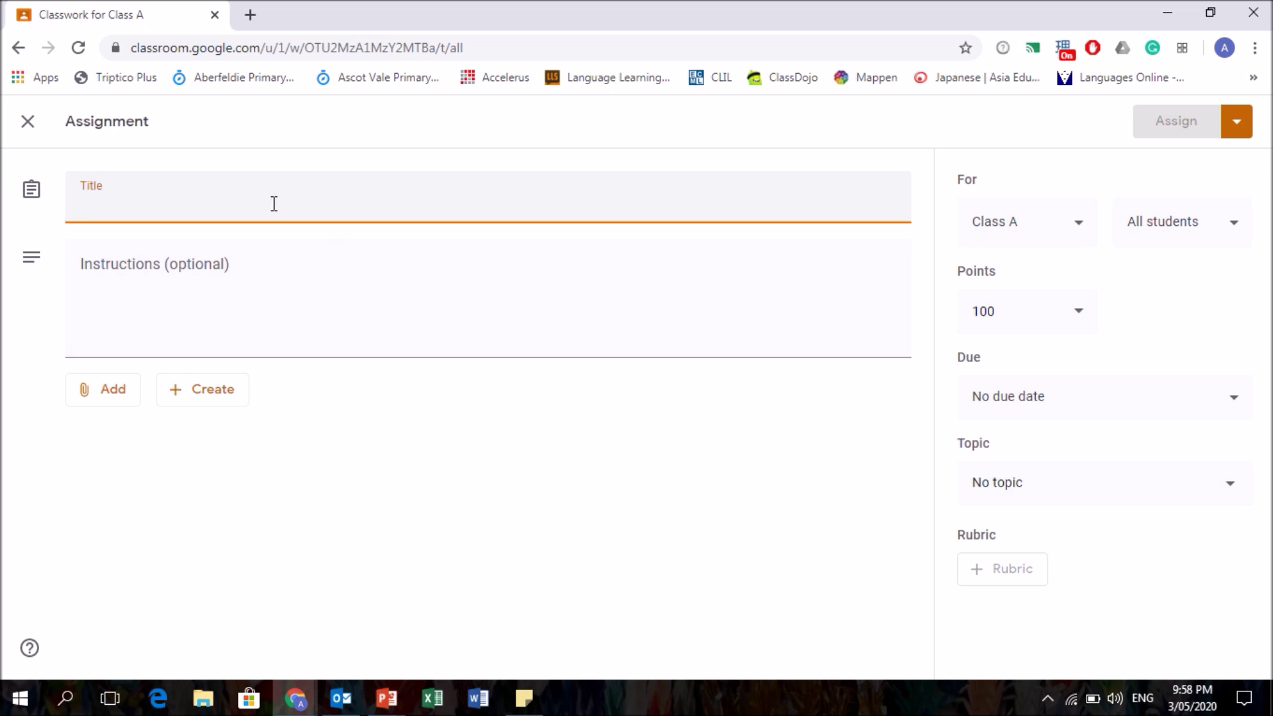
# - Title the assignment "Term 2 Week 4 - Children' Day" and enter the instructions "Look at the VIDEO first and then do the task sheet."
pyautogui.write('Term 2 Week 4 - Children')
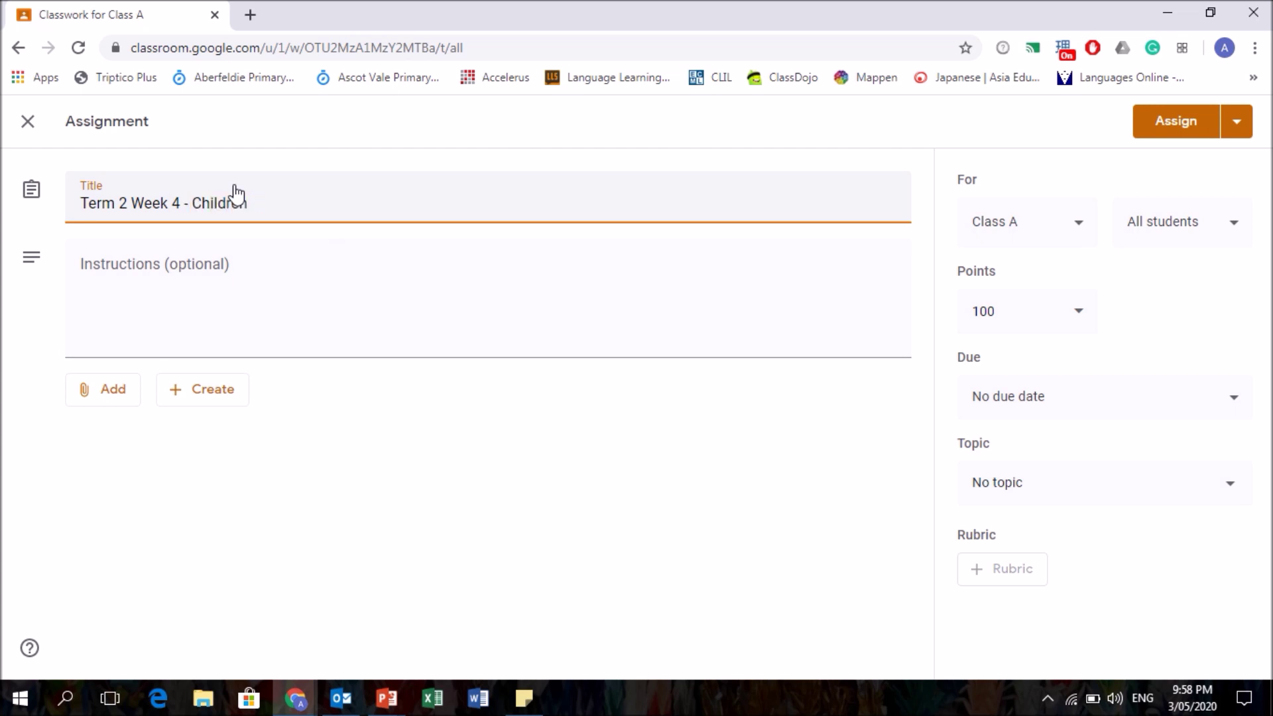
pyautogui.write("' Day")
pyautogui.click(230, 284)
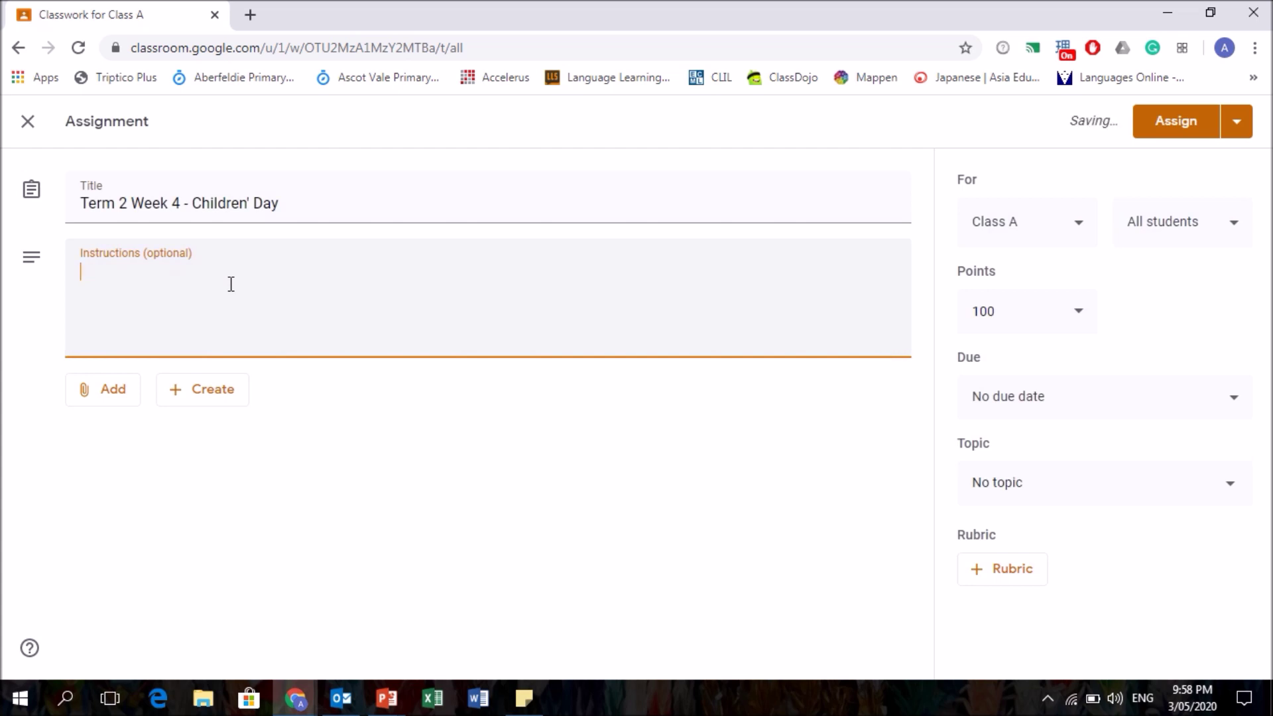
pyautogui.write('Look at the VIDEO firs')
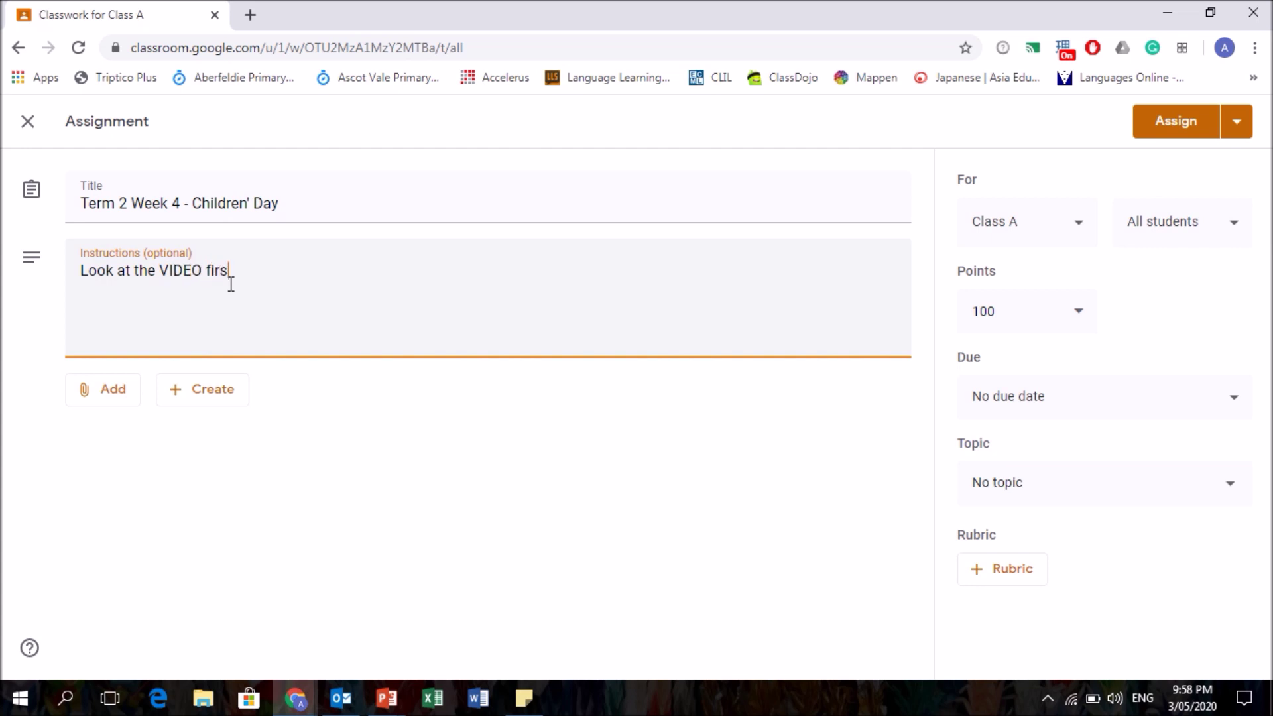
pyautogui.write('t and then do the task sheet.')
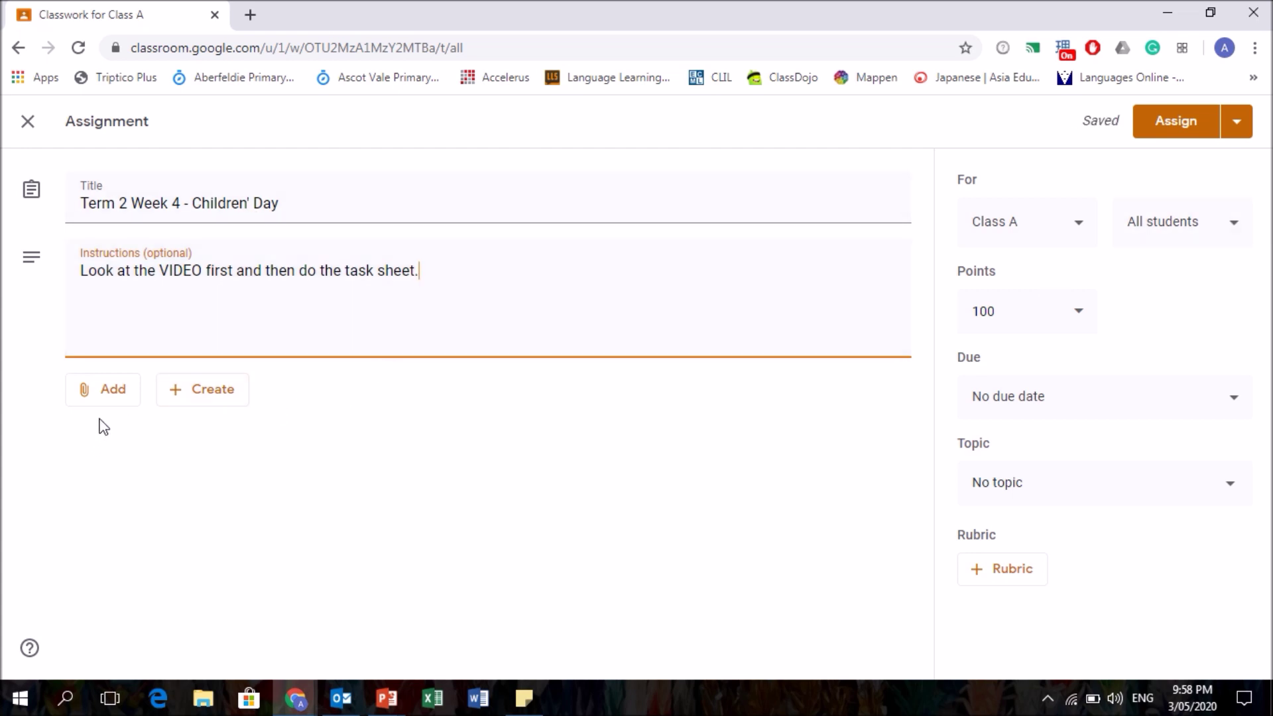
# - Attach T2W4 Children's Day APS.mp4 and T2W4 Kodomo no Hi Task Board 3-6.pdf from the computer's Documents folder to the assignment
pyautogui.click(203, 400)
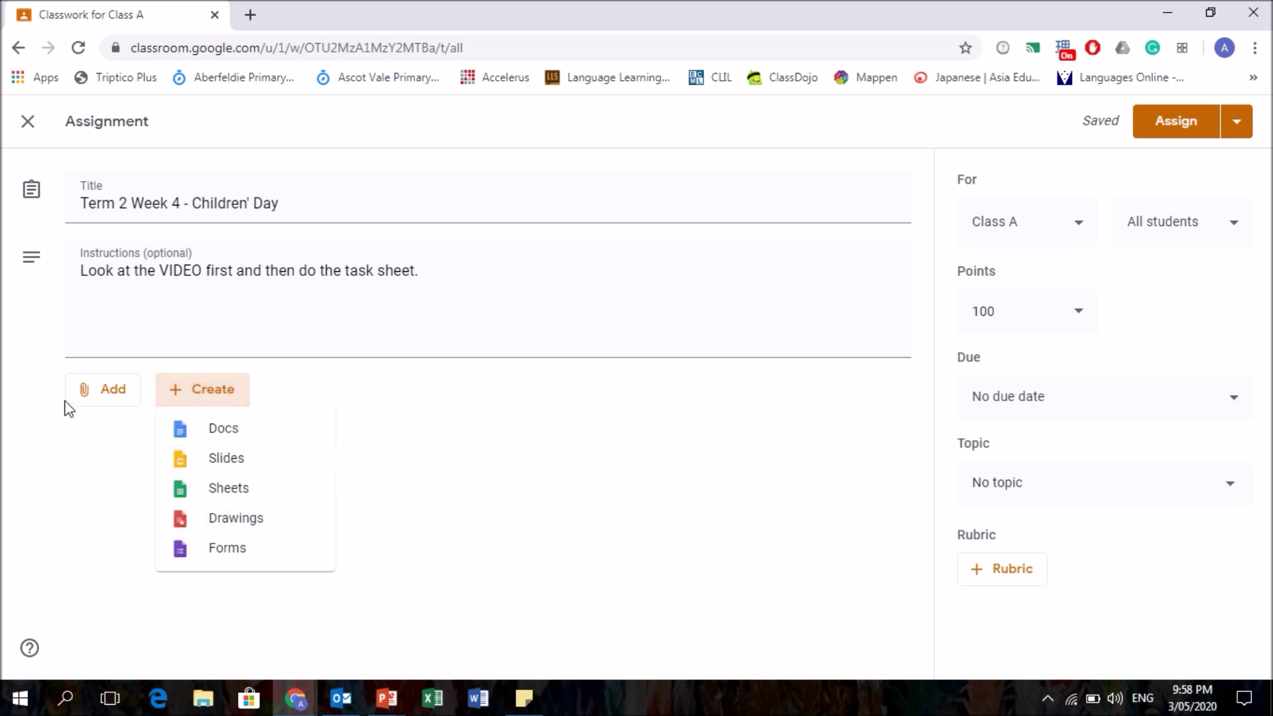
pyautogui.click(97, 409)
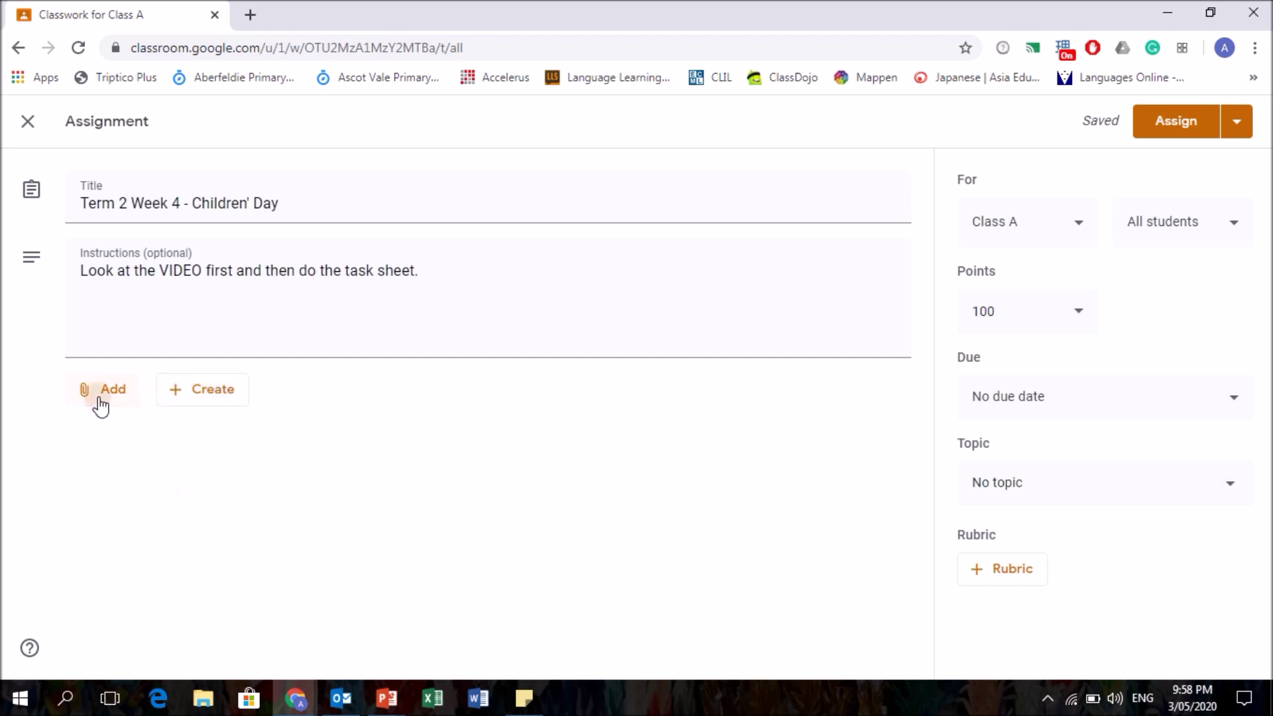
pyautogui.click(100, 407)
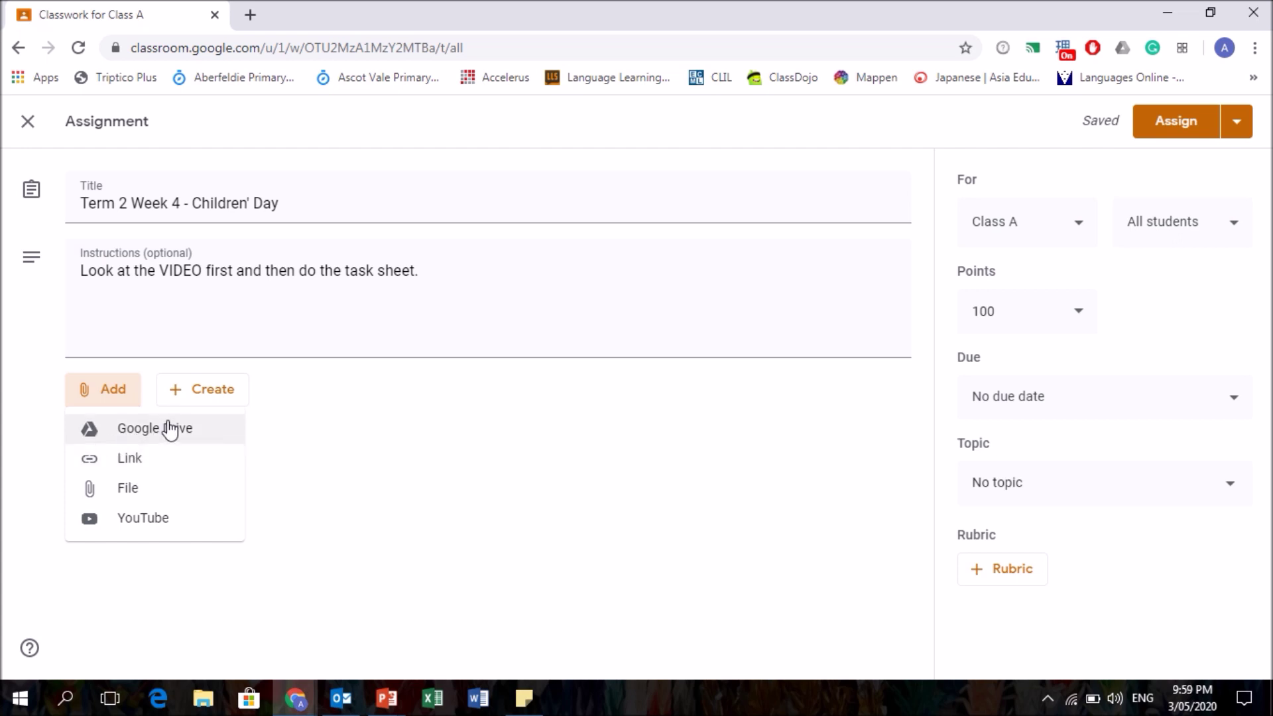
pyautogui.click(153, 502)
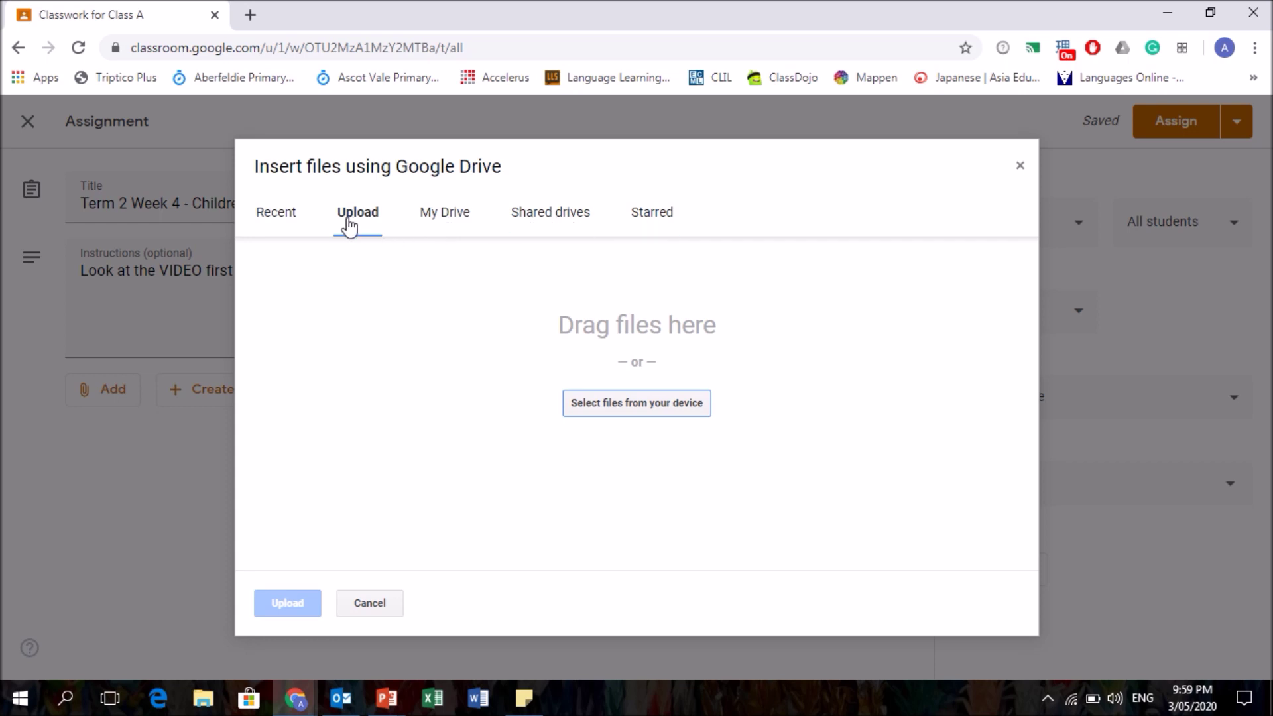
pyautogui.click(584, 406)
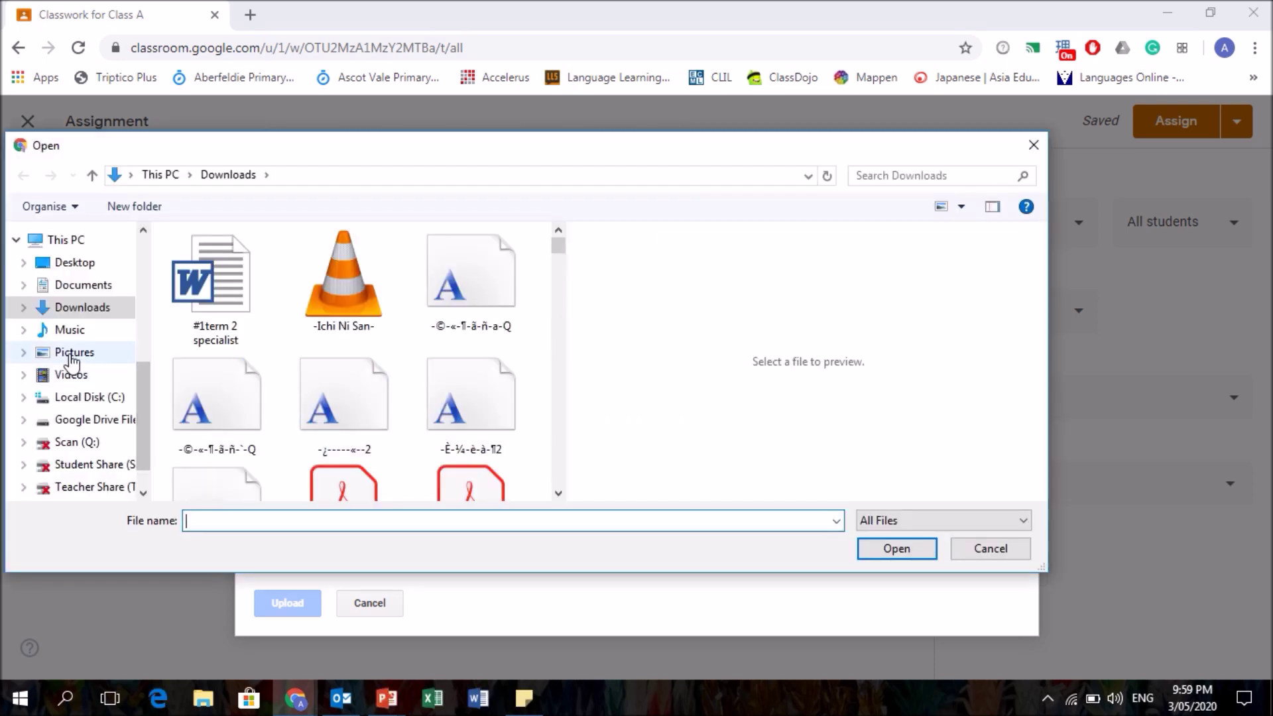
pyautogui.click(83, 287)
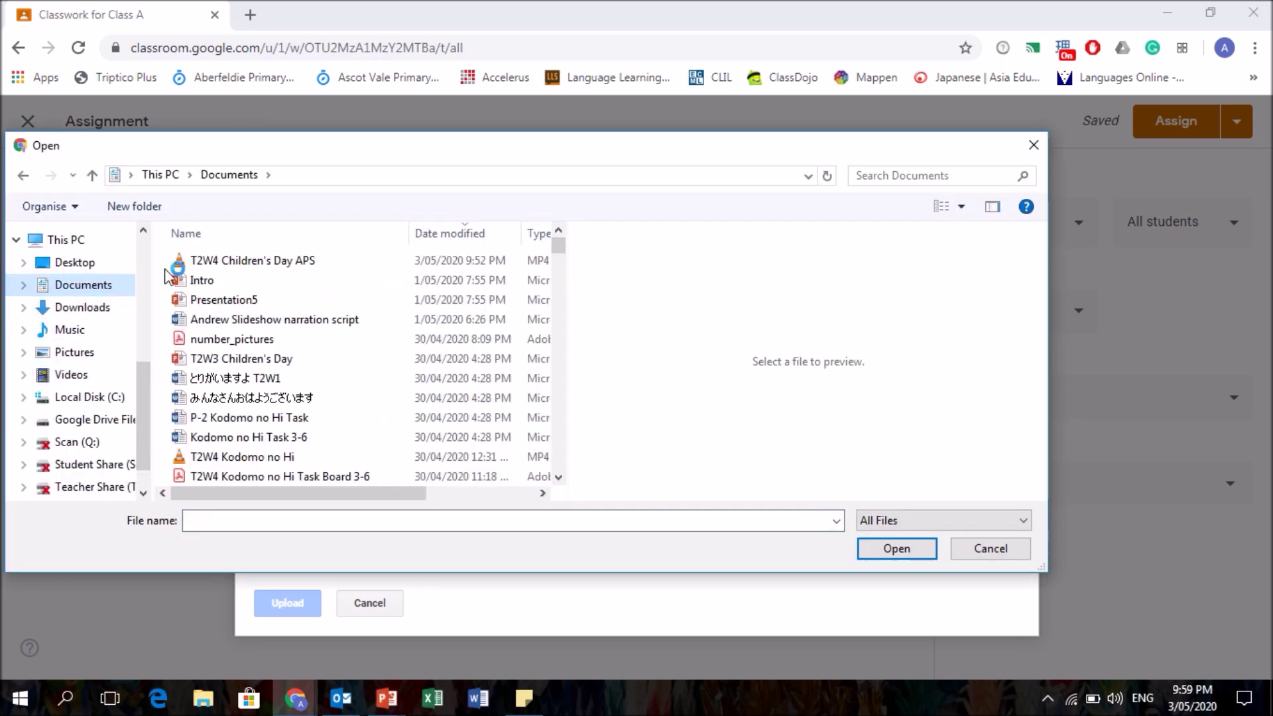
pyautogui.click(282, 266)
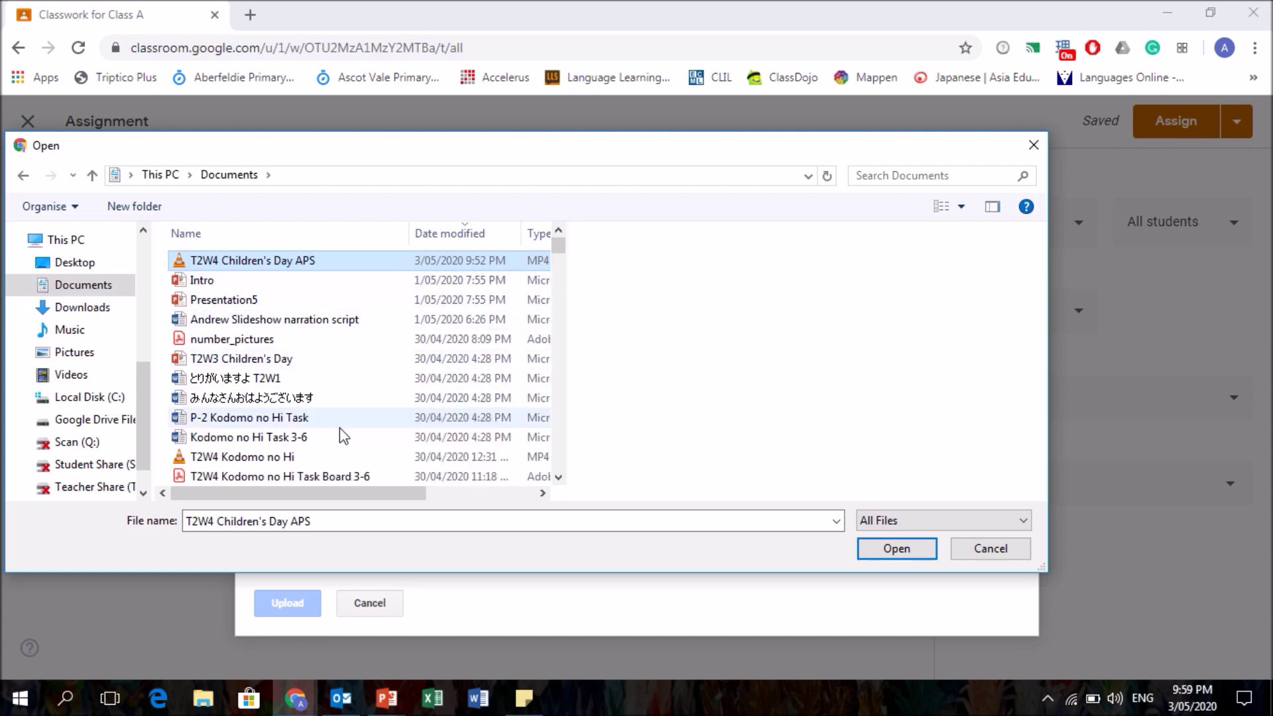
pyautogui.scroll(-1, 358, 437)
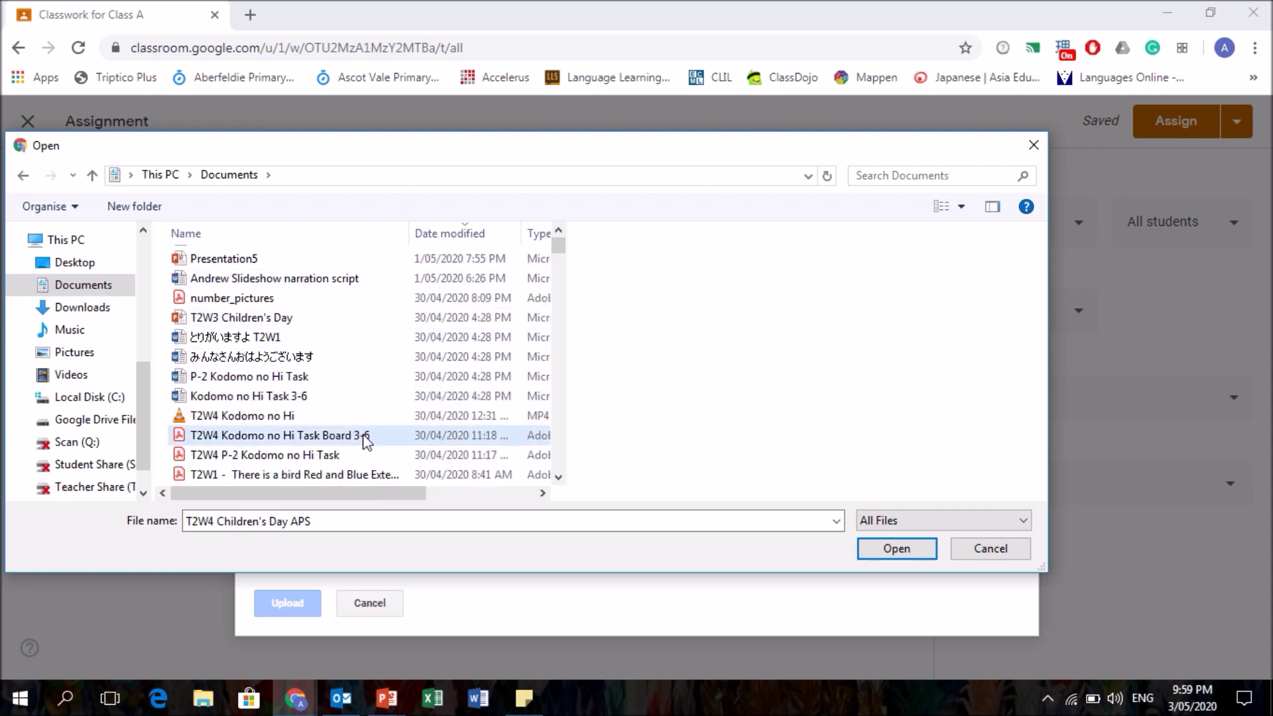
pyautogui.keyDown('ctrl'); pyautogui.click(364, 438); pyautogui.keyUp('ctrl')
pyautogui.scroll(1, 358, 431)
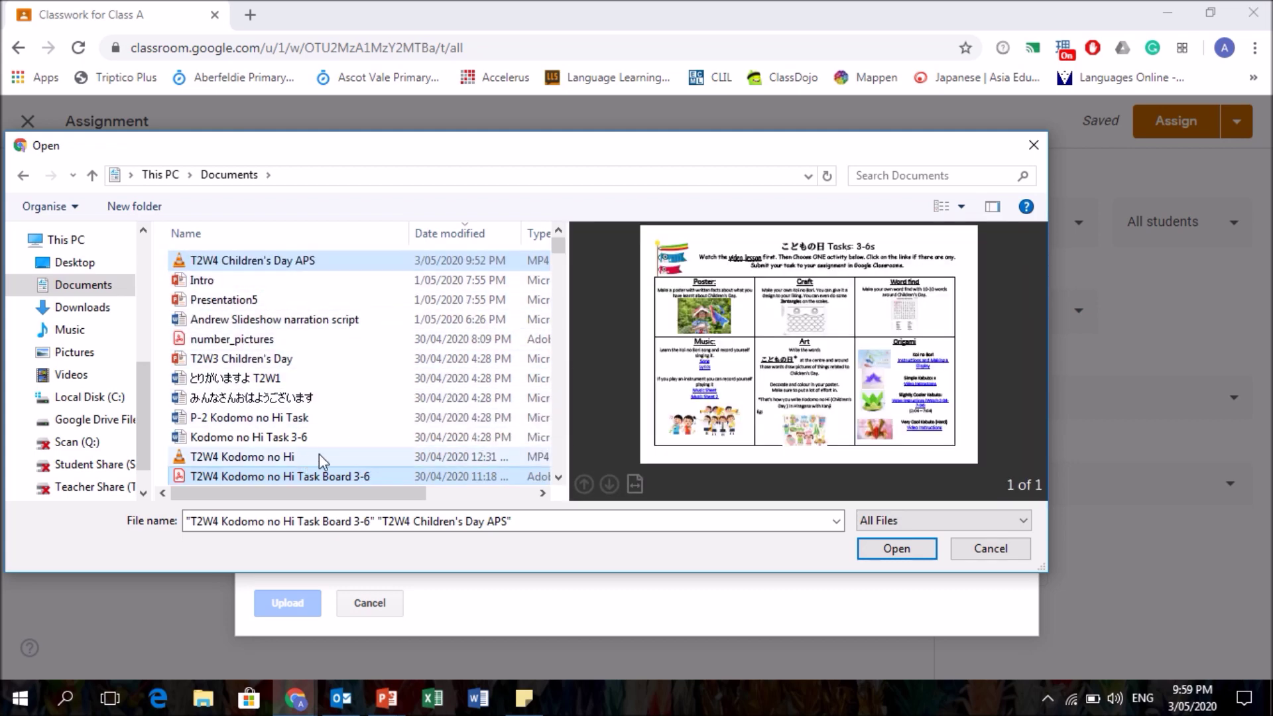
pyautogui.click(916, 554)
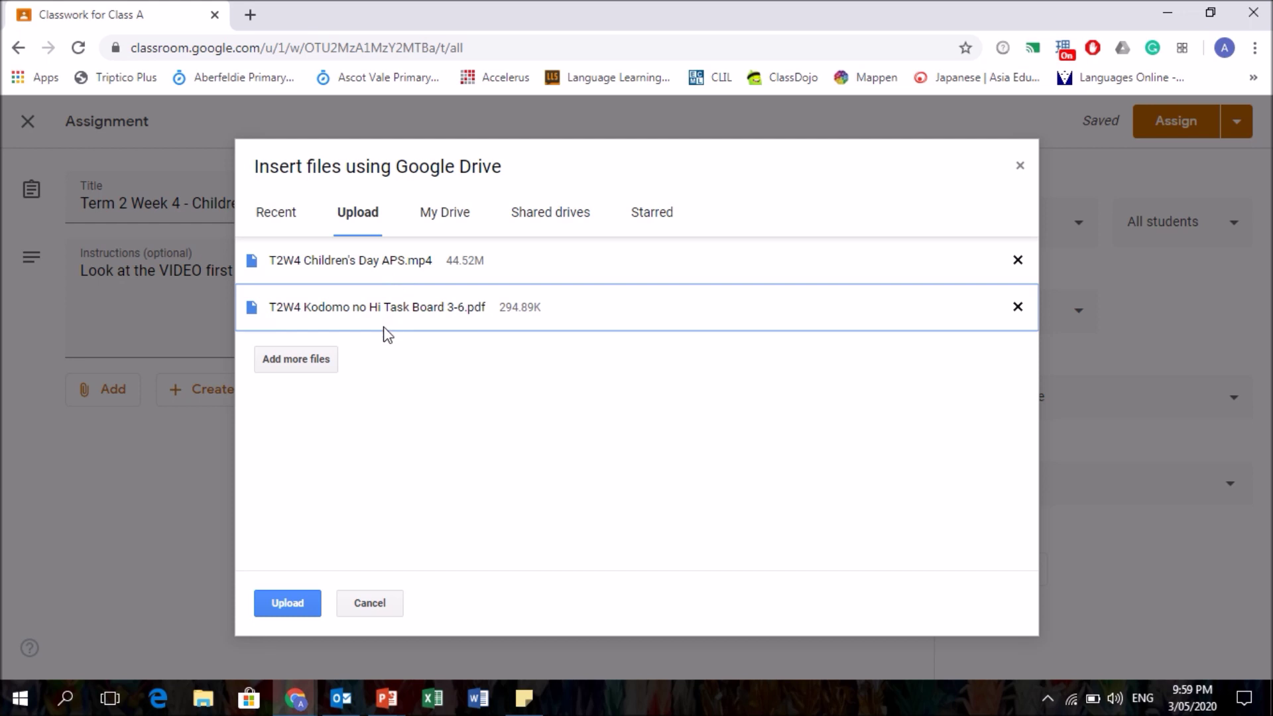
pyautogui.click(303, 596)
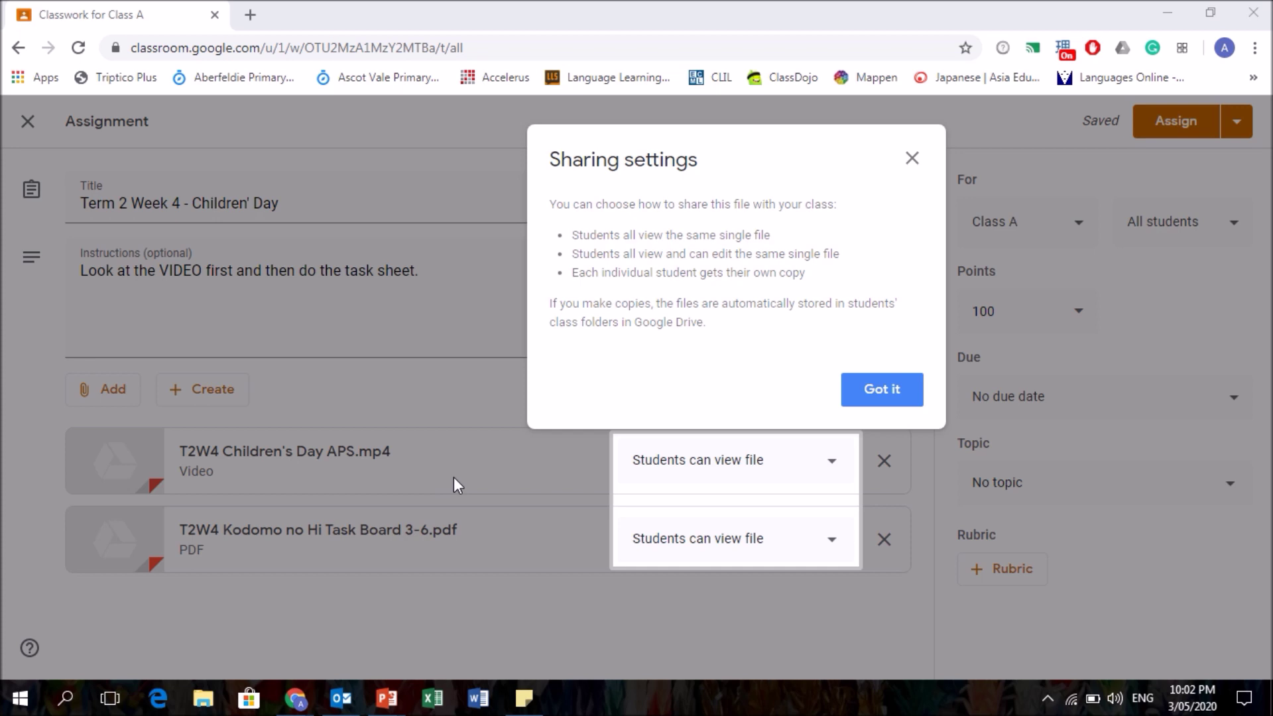
pyautogui.click(860, 397)
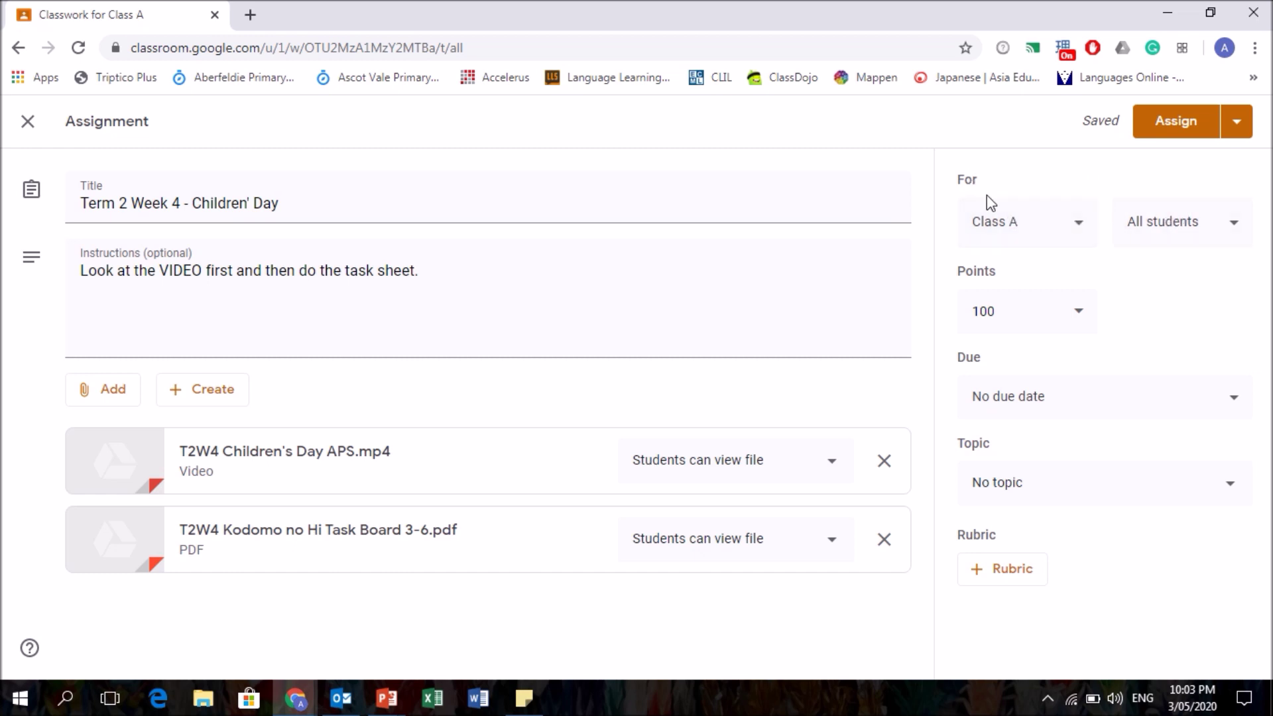
# - Add Class B and Class C as recipients of the assignment alongside Class A
pyautogui.click(1007, 231)
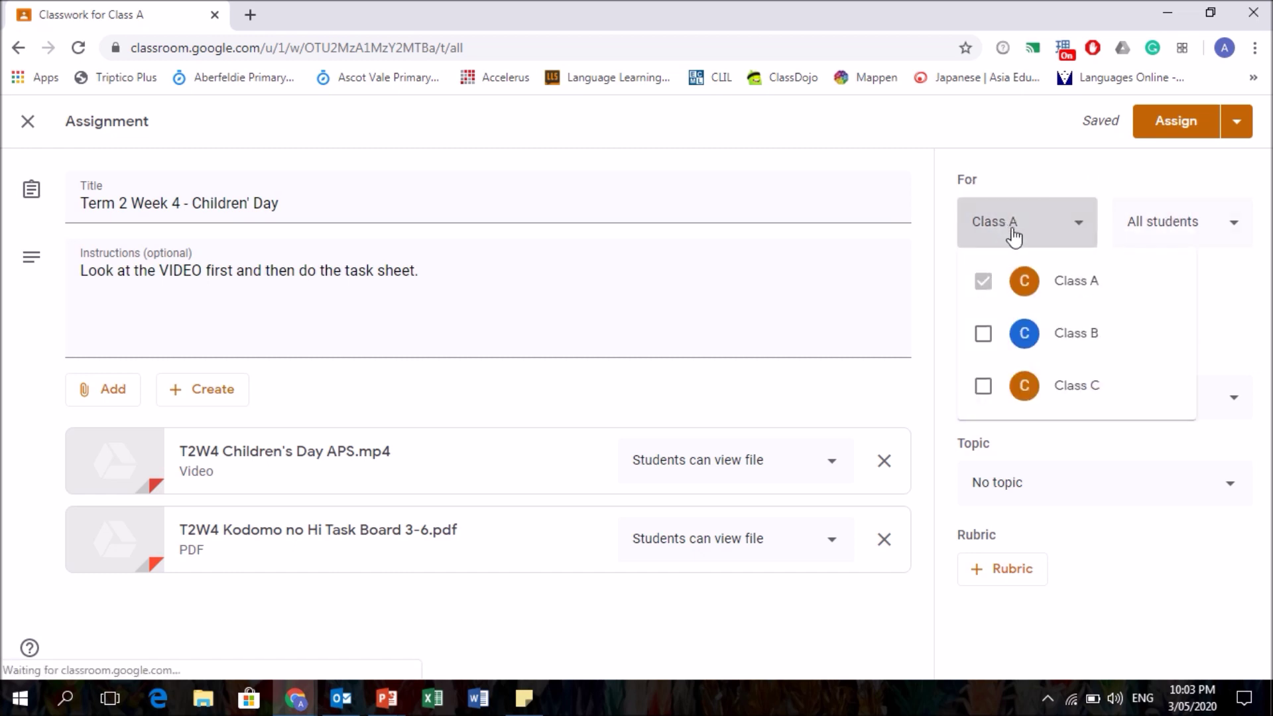
pyautogui.click(987, 341)
pyautogui.click(994, 379)
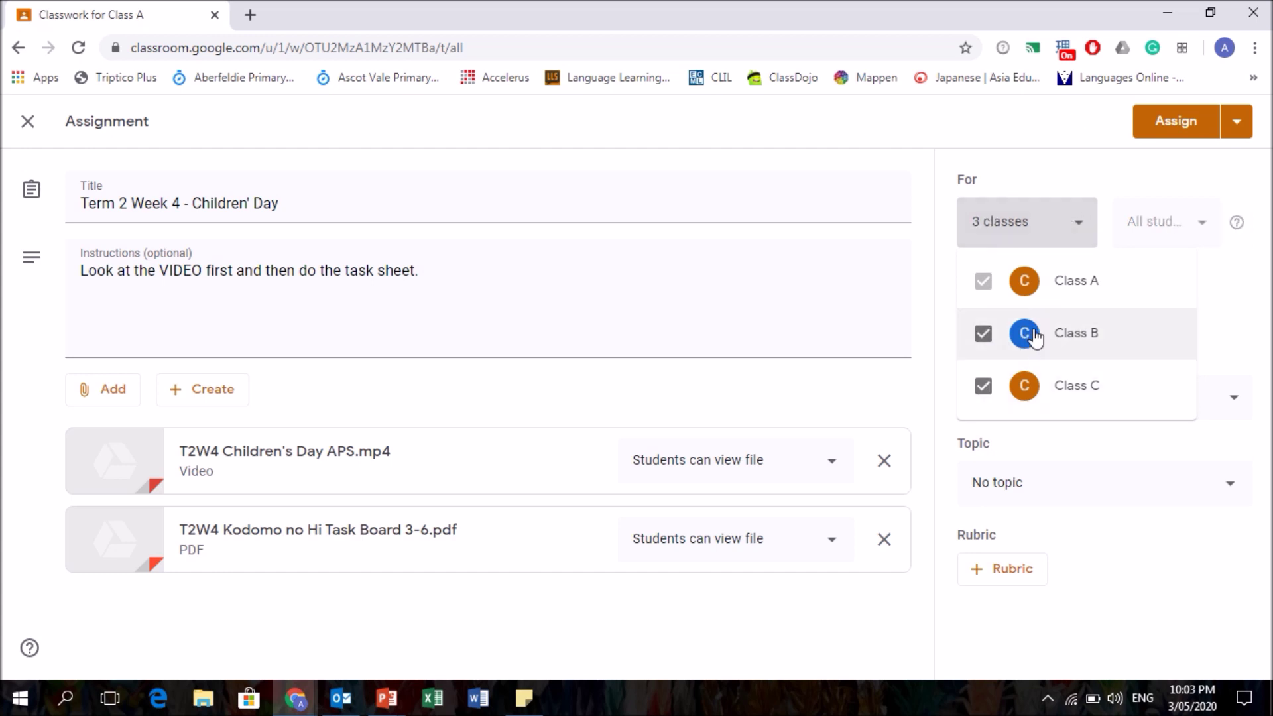
pyautogui.click(997, 162)
# - Set the assignment's points to Ungraded and its due date to May 4, 2020
pyautogui.click(1064, 326)
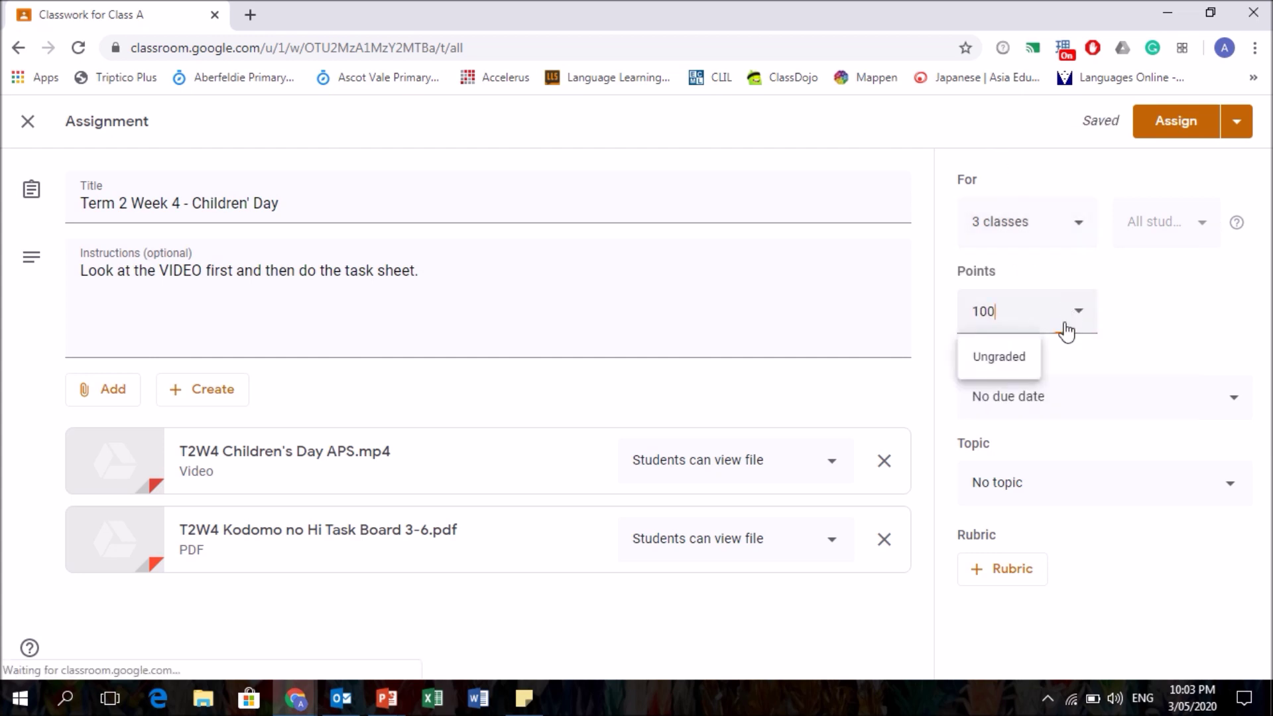
pyautogui.click(1026, 363)
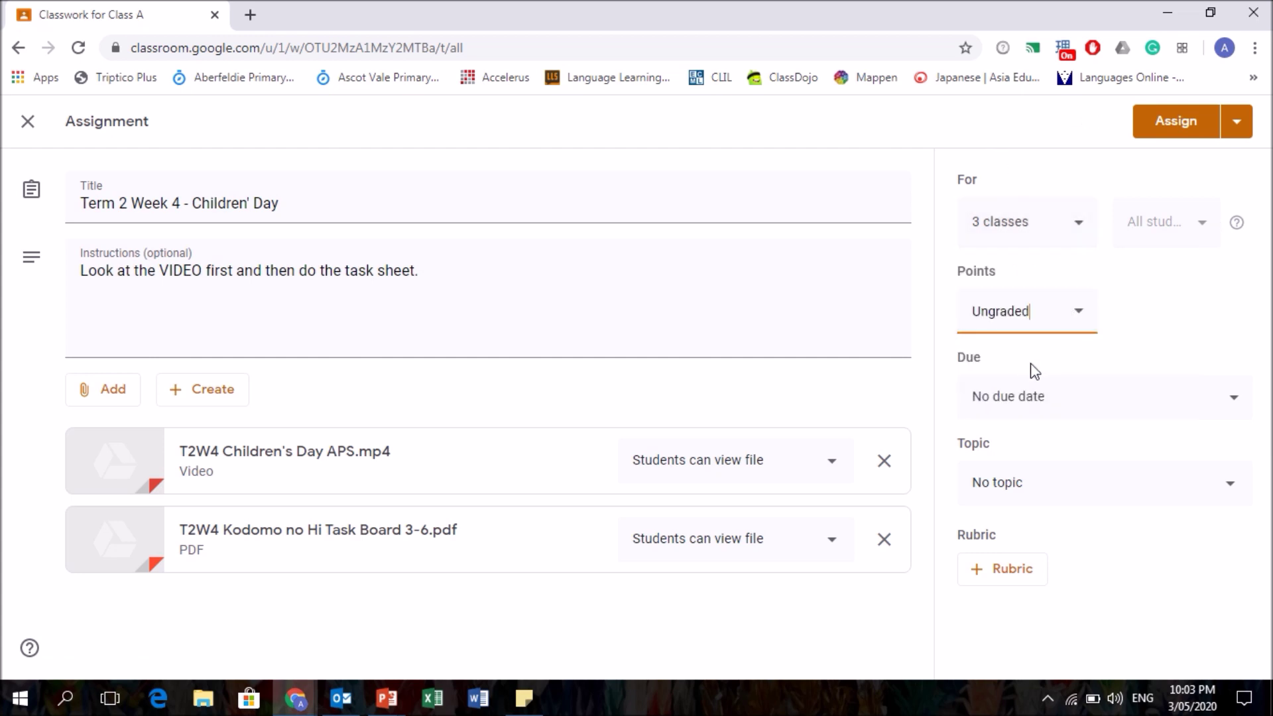
pyautogui.click(1138, 404)
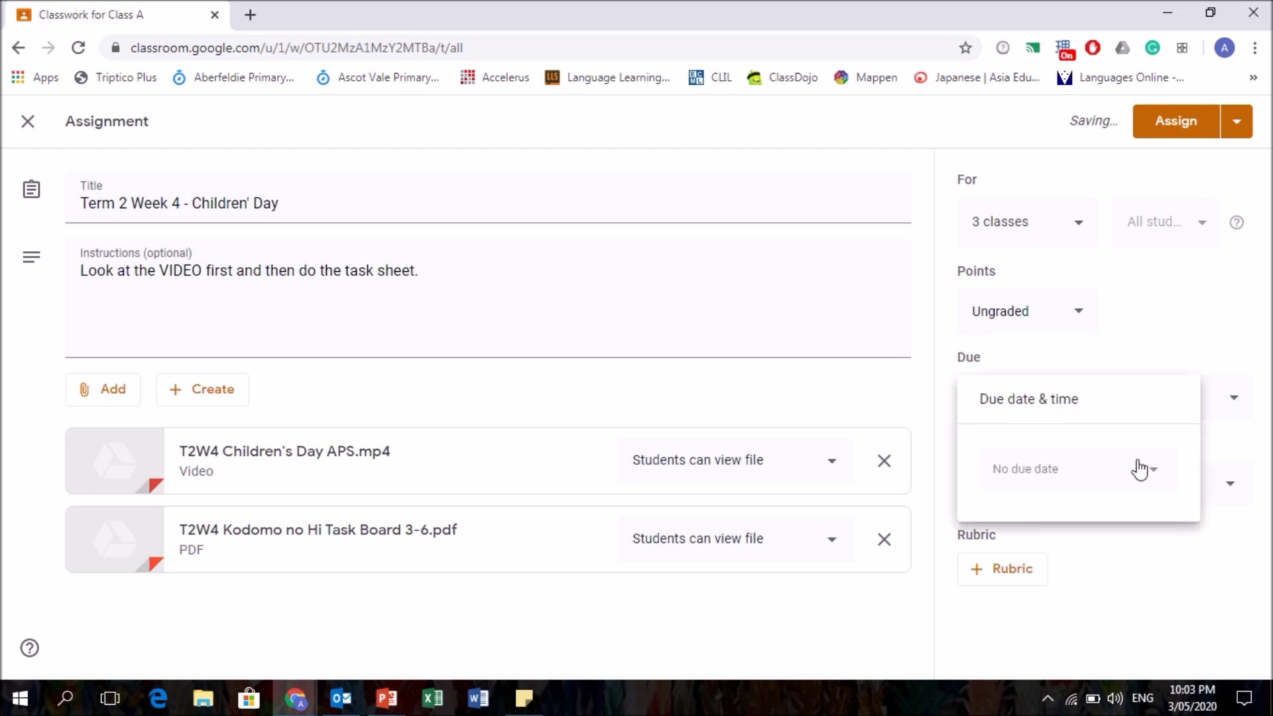
pyautogui.click(1144, 489)
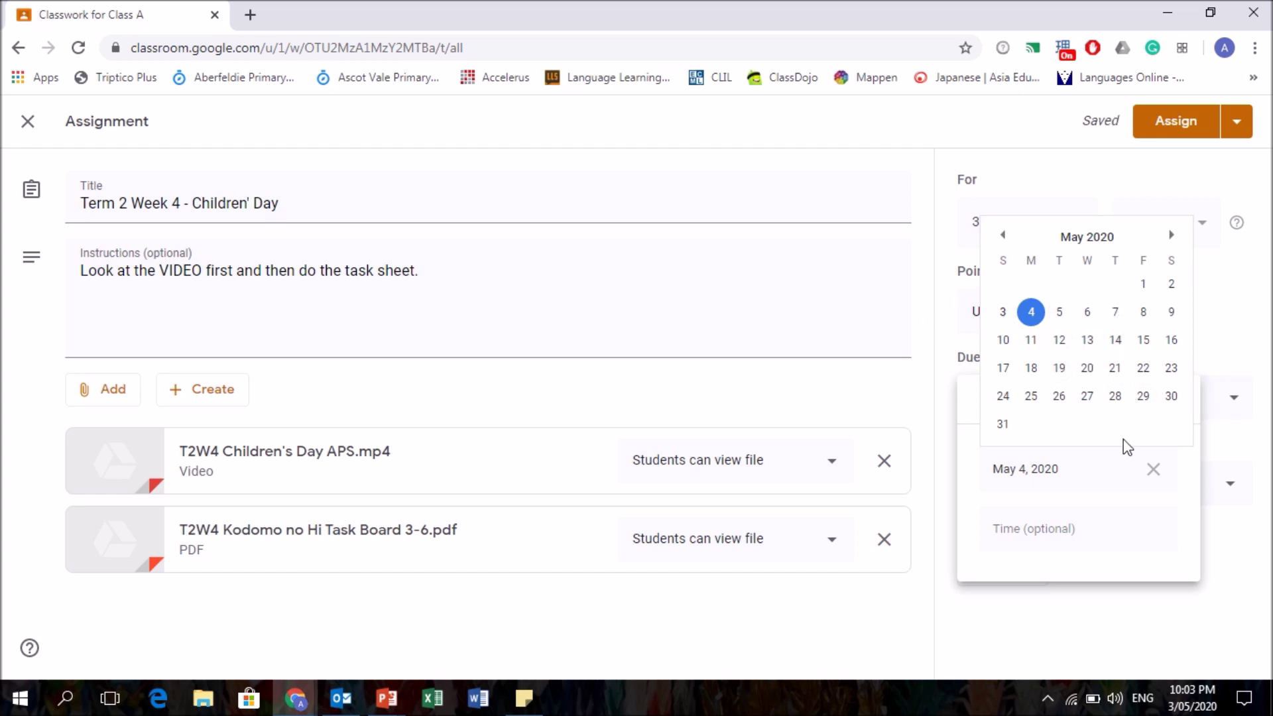
pyautogui.click(1198, 640)
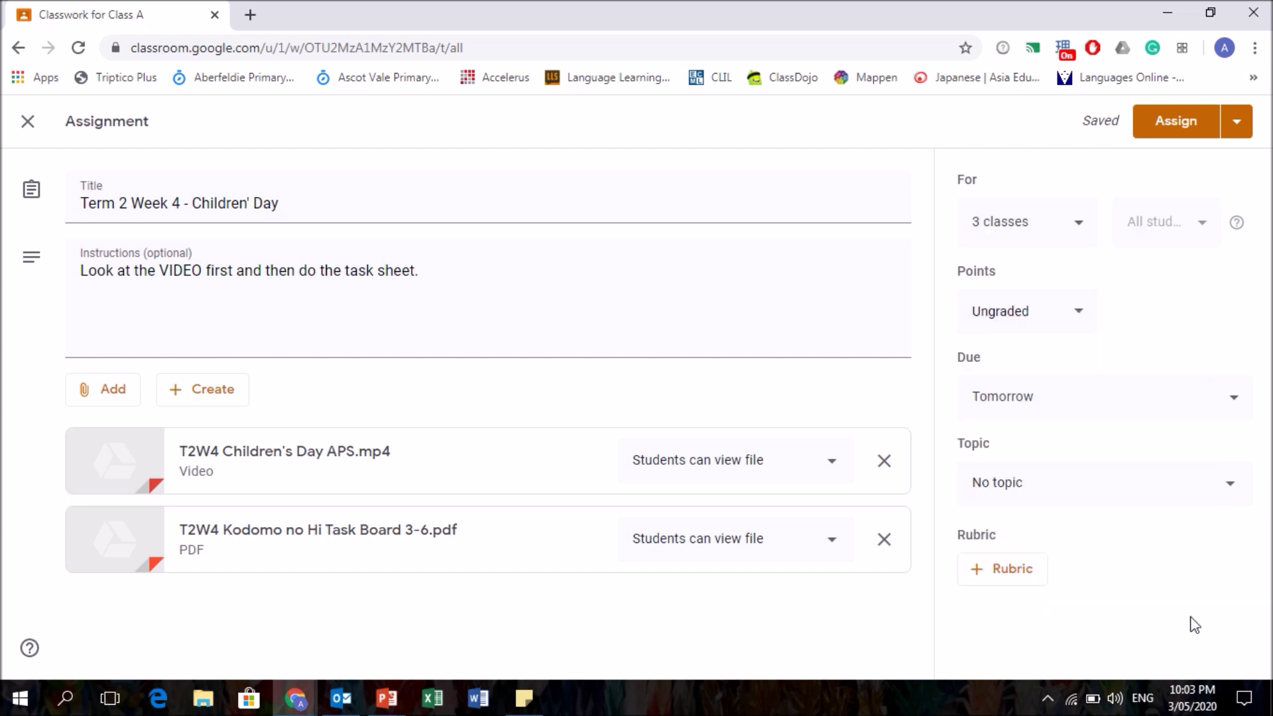
pyautogui.click(1124, 482)
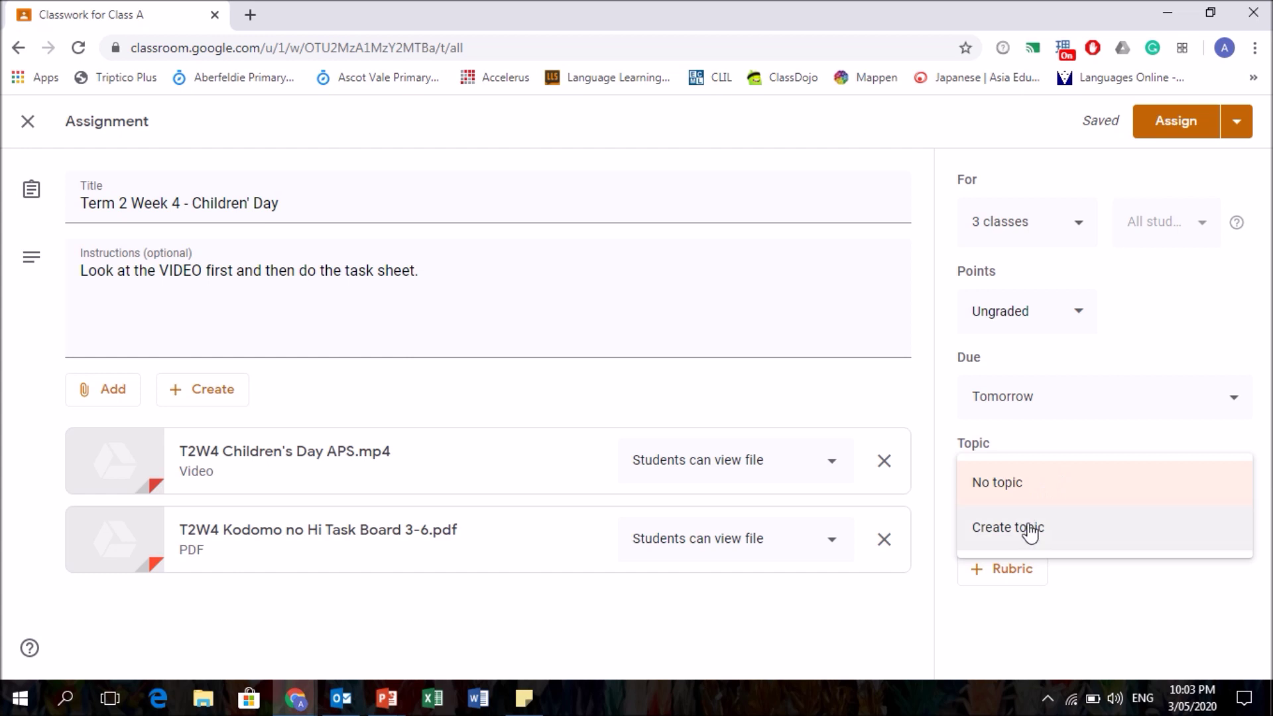
pyautogui.click(908, 569)
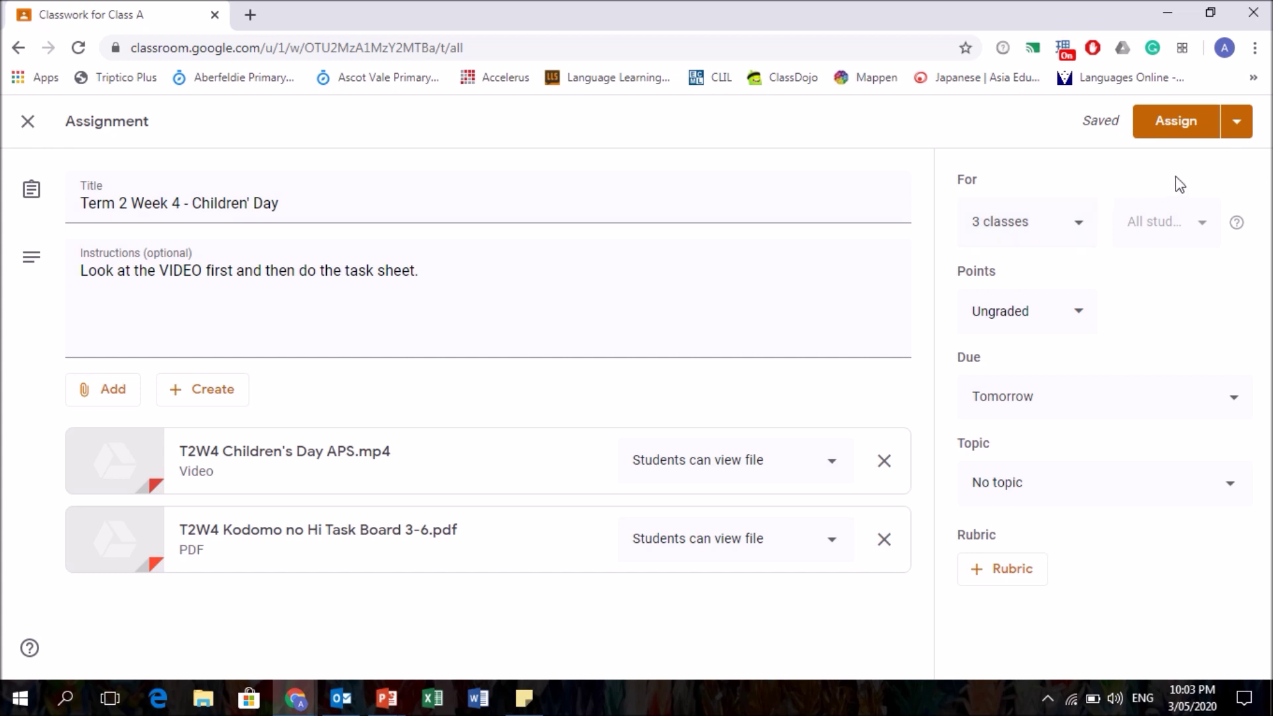
# - Check the assignment's publishing options and remove Class B and Class C from its recipients, leaving only Class A
pyautogui.click(1234, 136)
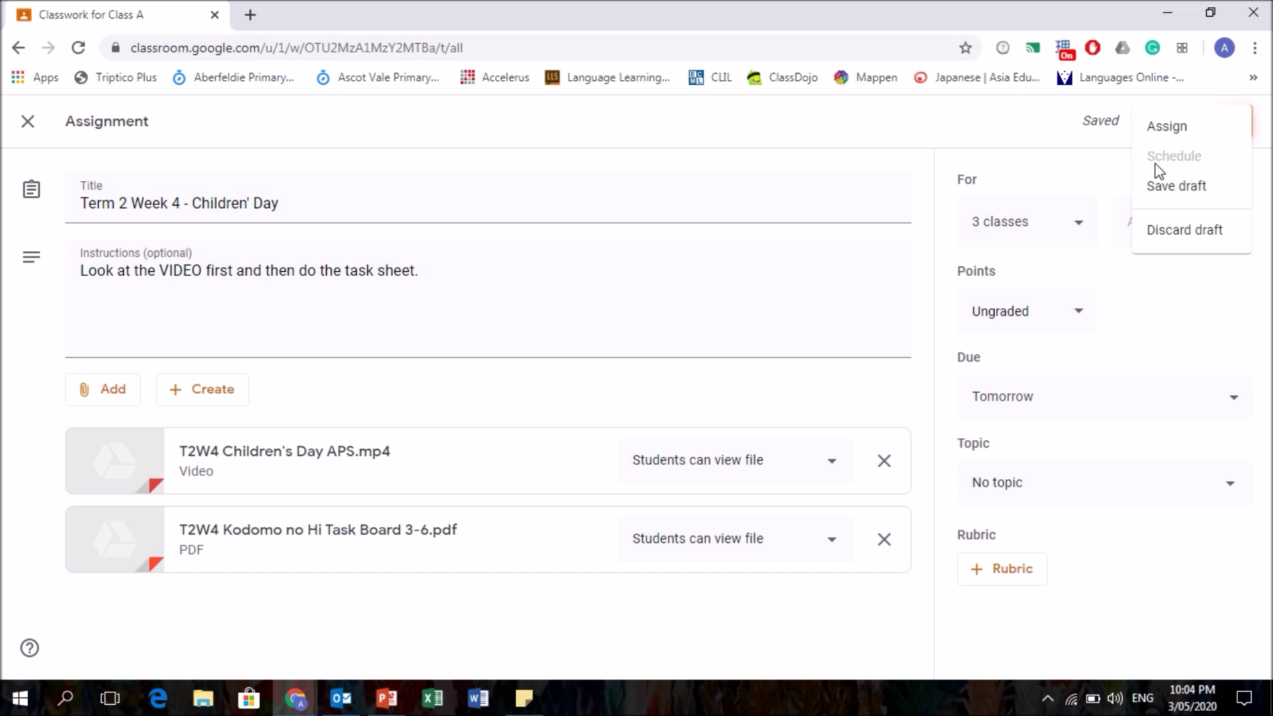
pyautogui.click(1030, 222)
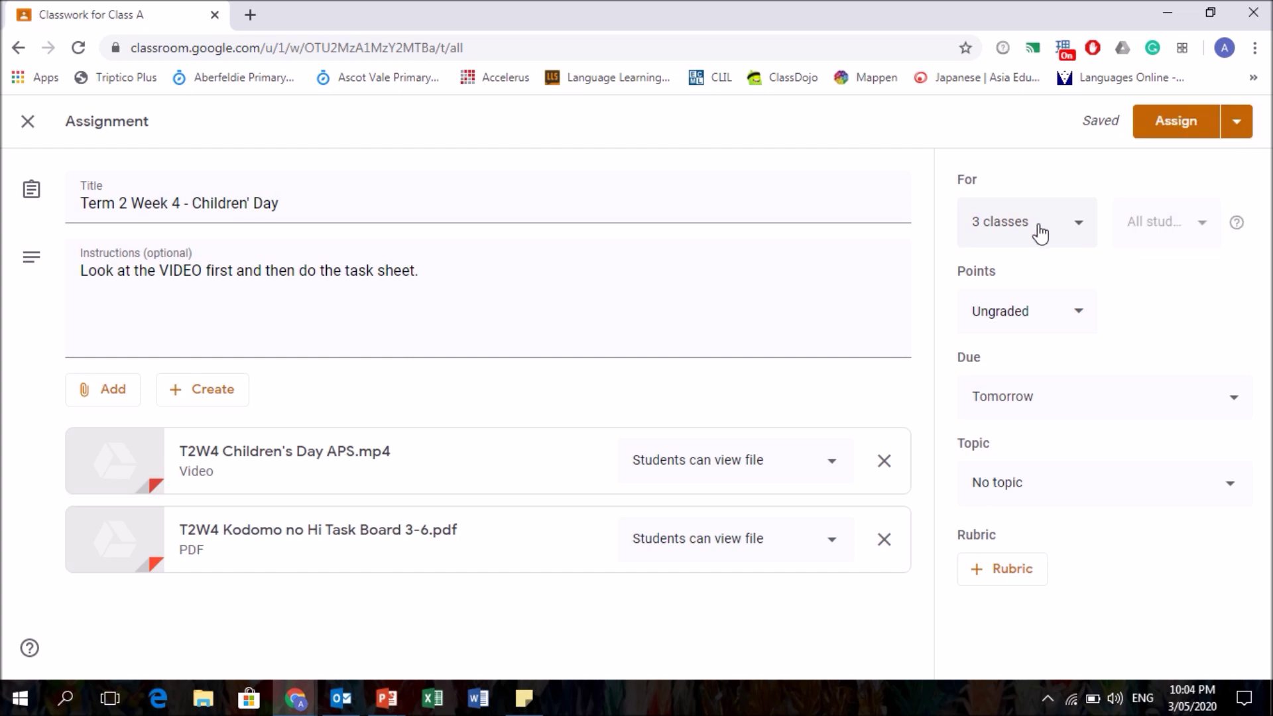
pyautogui.click(1040, 233)
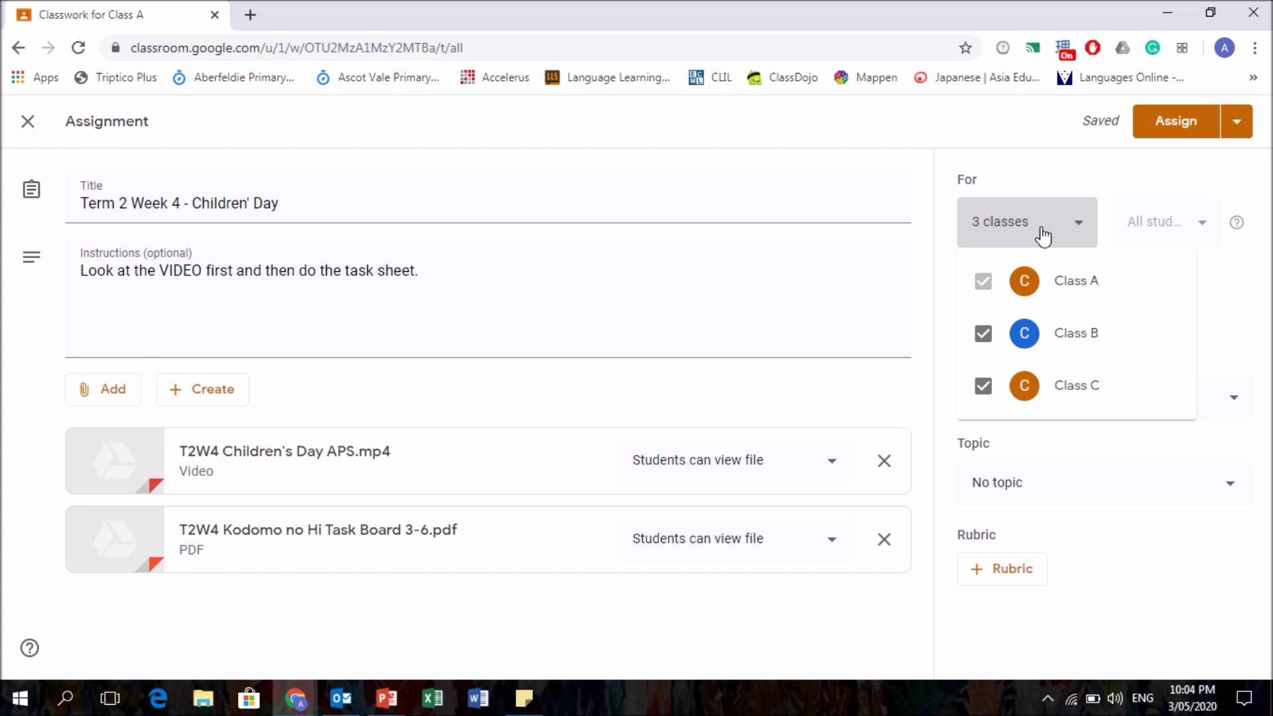
pyautogui.click(994, 344)
pyautogui.click(985, 384)
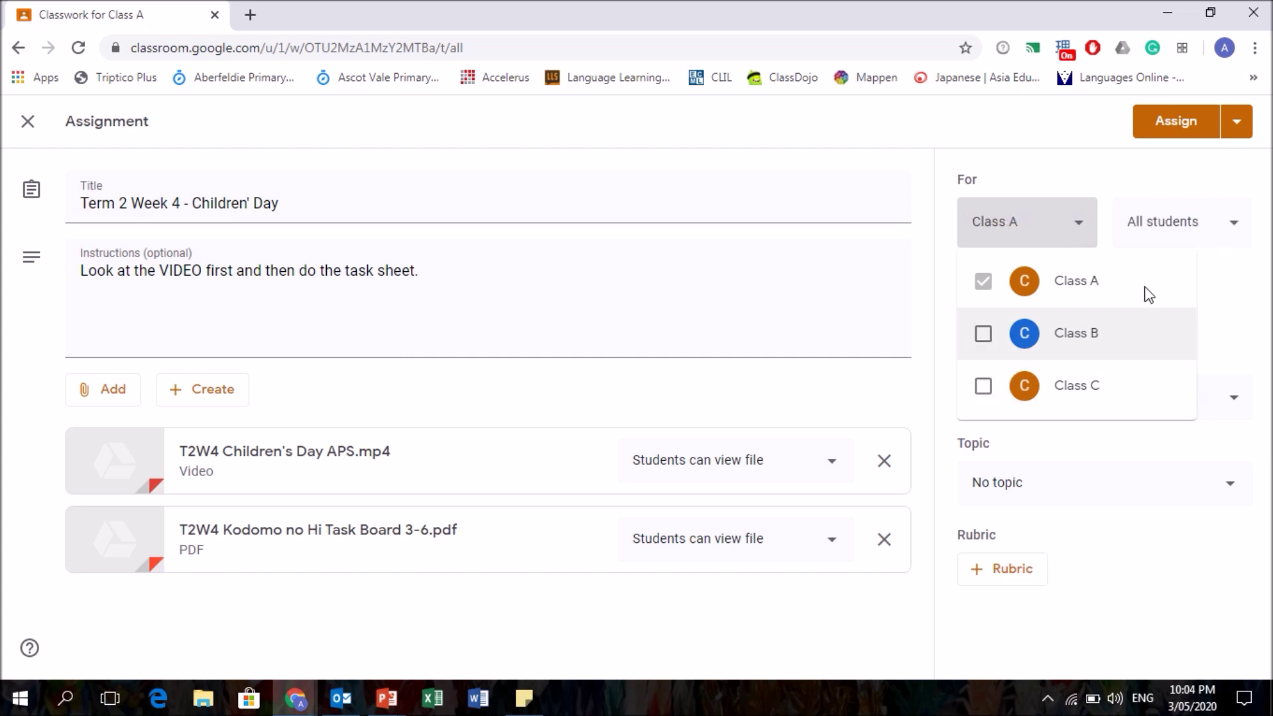
# - Schedule the Class A assignment to post on May 4, 2020 at 8:00 AM
pyautogui.click(1253, 302)
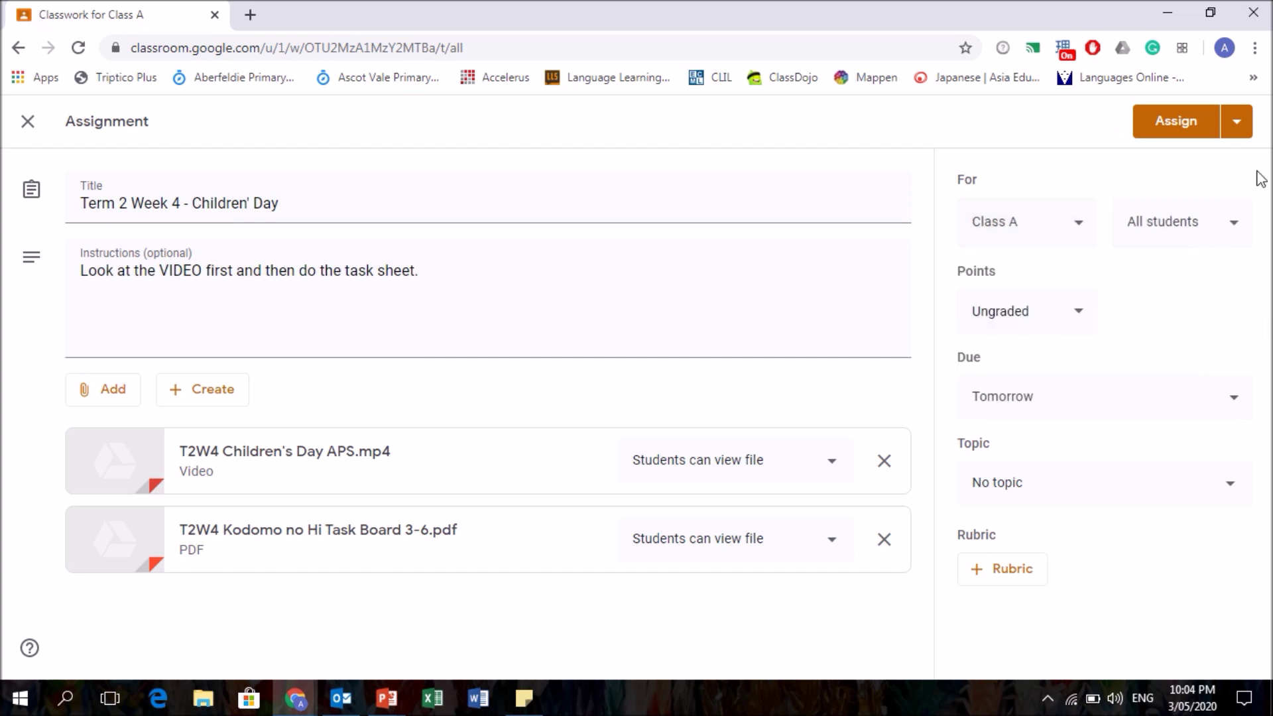
pyautogui.click(1249, 135)
pyautogui.click(1225, 158)
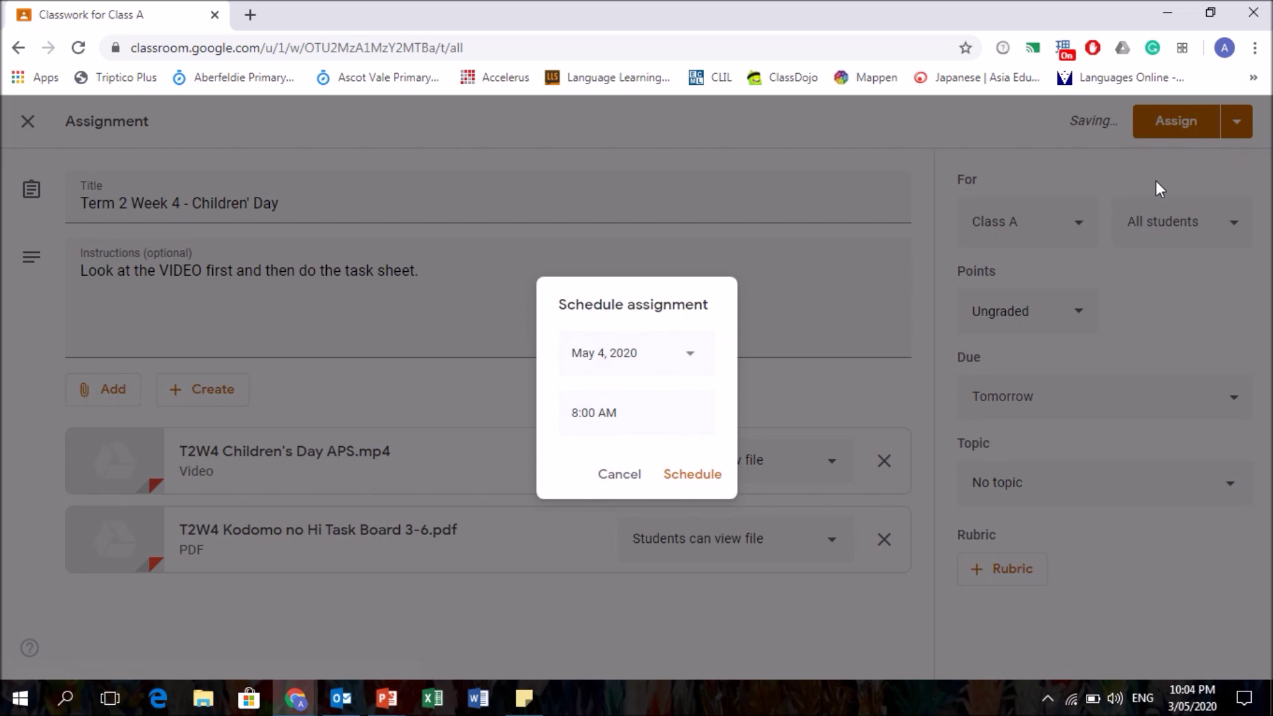
pyautogui.click(706, 358)
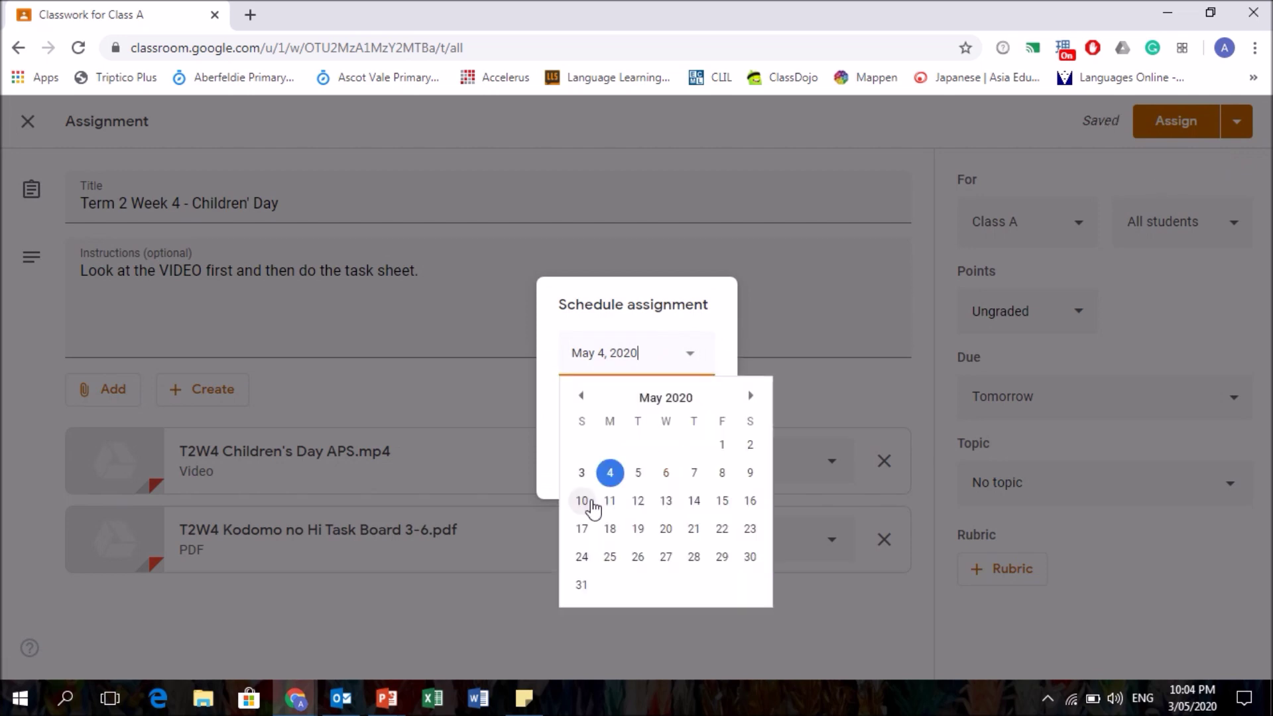
pyautogui.click(608, 472)
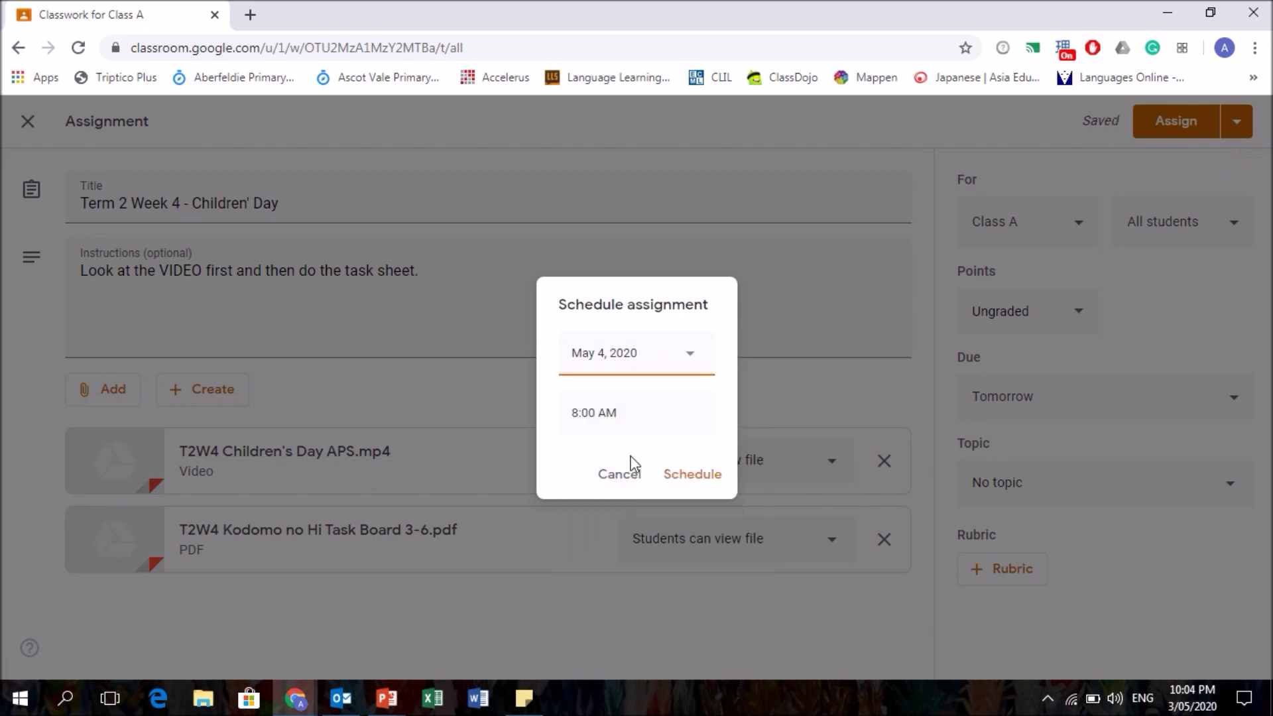
pyautogui.click(676, 475)
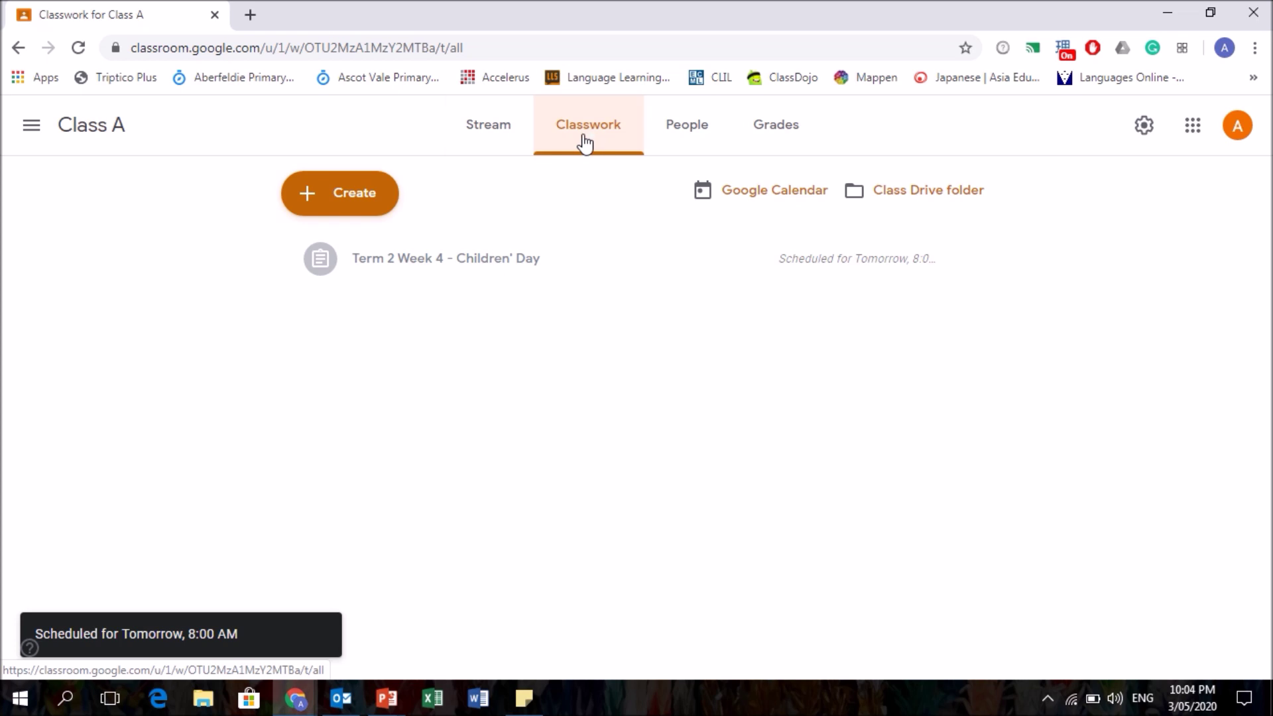
# - In Class B's classwork, reuse the Term 2 Week 4 - Children' Day post from Class A without creating new attachment copies
pyautogui.click(41, 137)
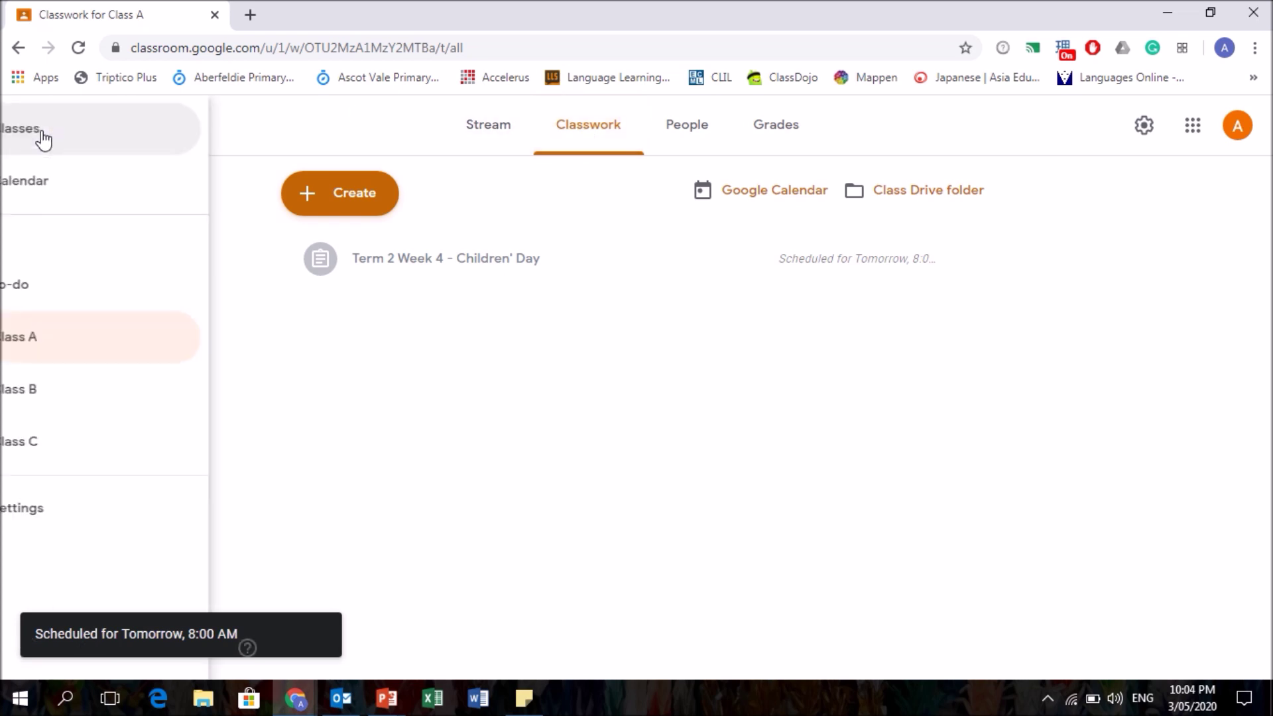
pyautogui.click(129, 397)
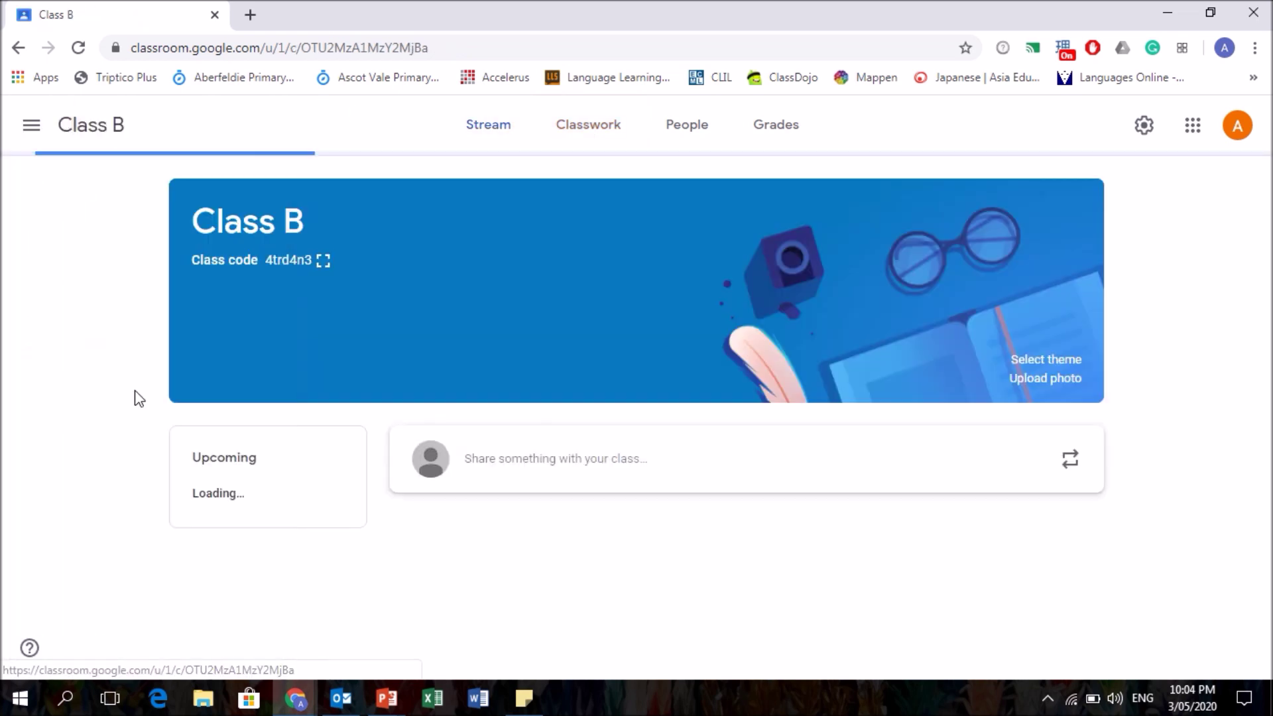
pyautogui.click(576, 136)
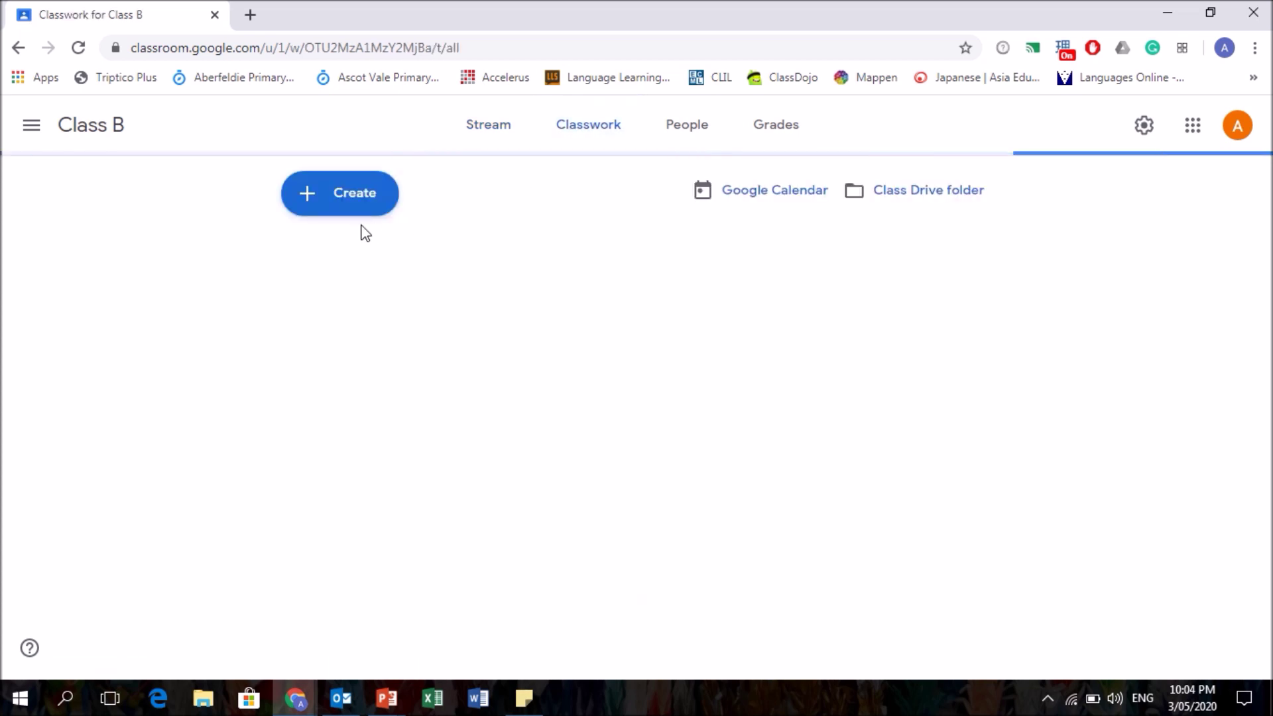
pyautogui.click(346, 203)
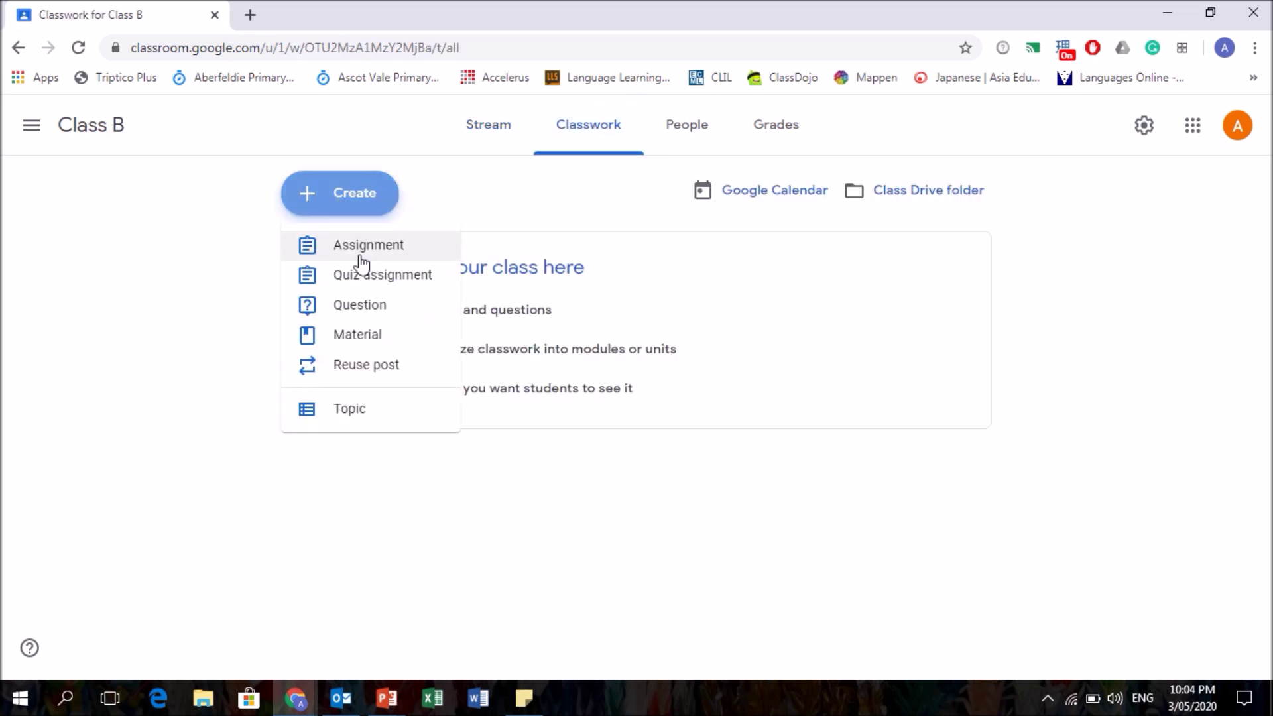
pyautogui.click(375, 380)
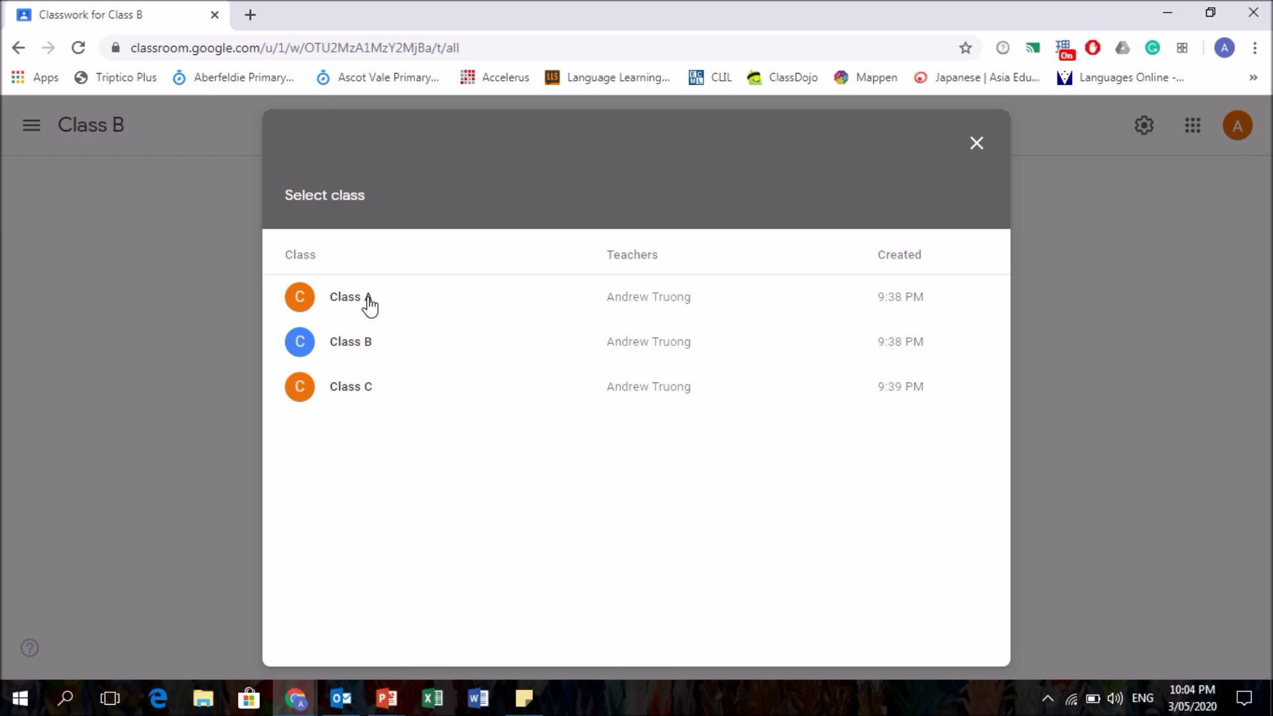
pyautogui.click(369, 306)
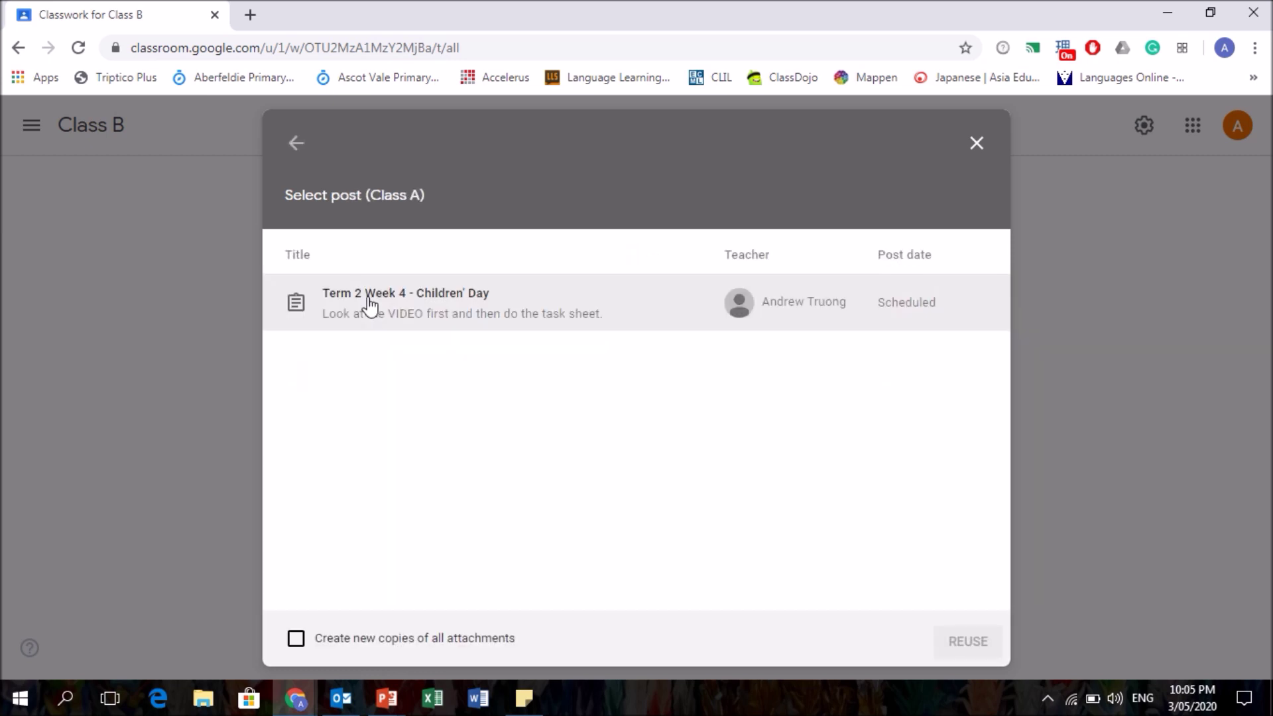
pyautogui.click(409, 304)
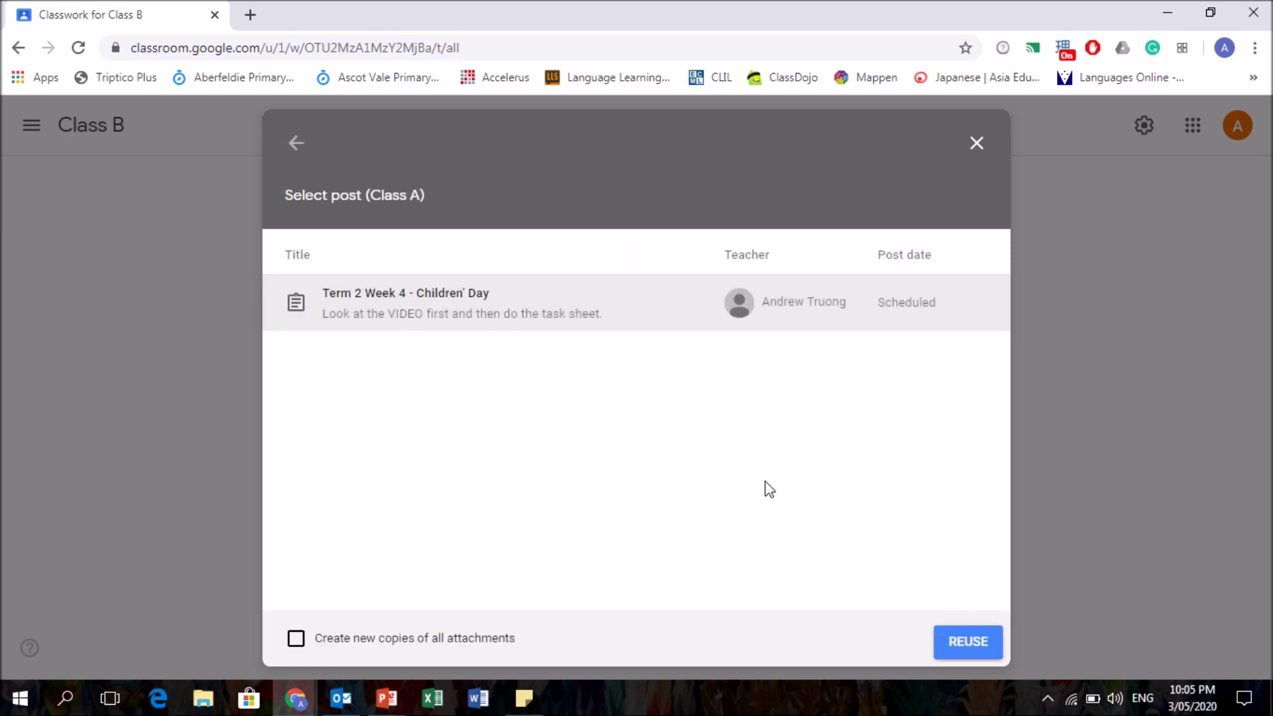
pyautogui.click(982, 649)
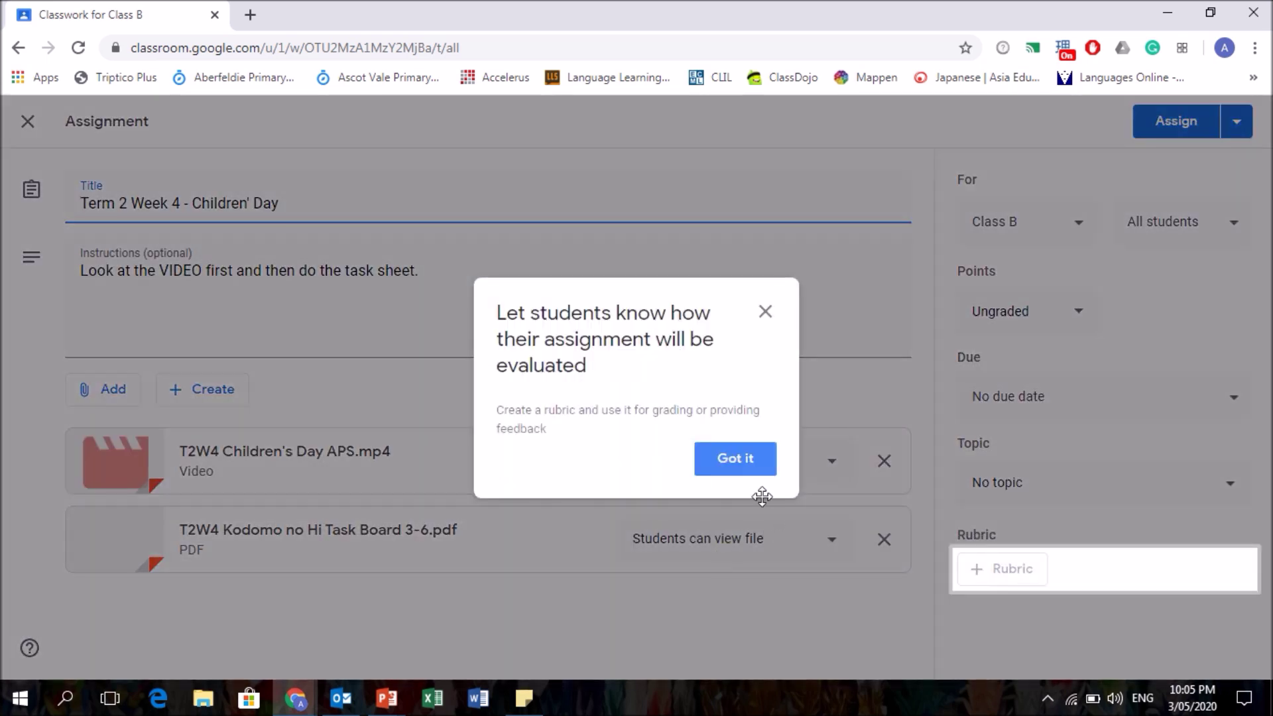
pyautogui.click(763, 313)
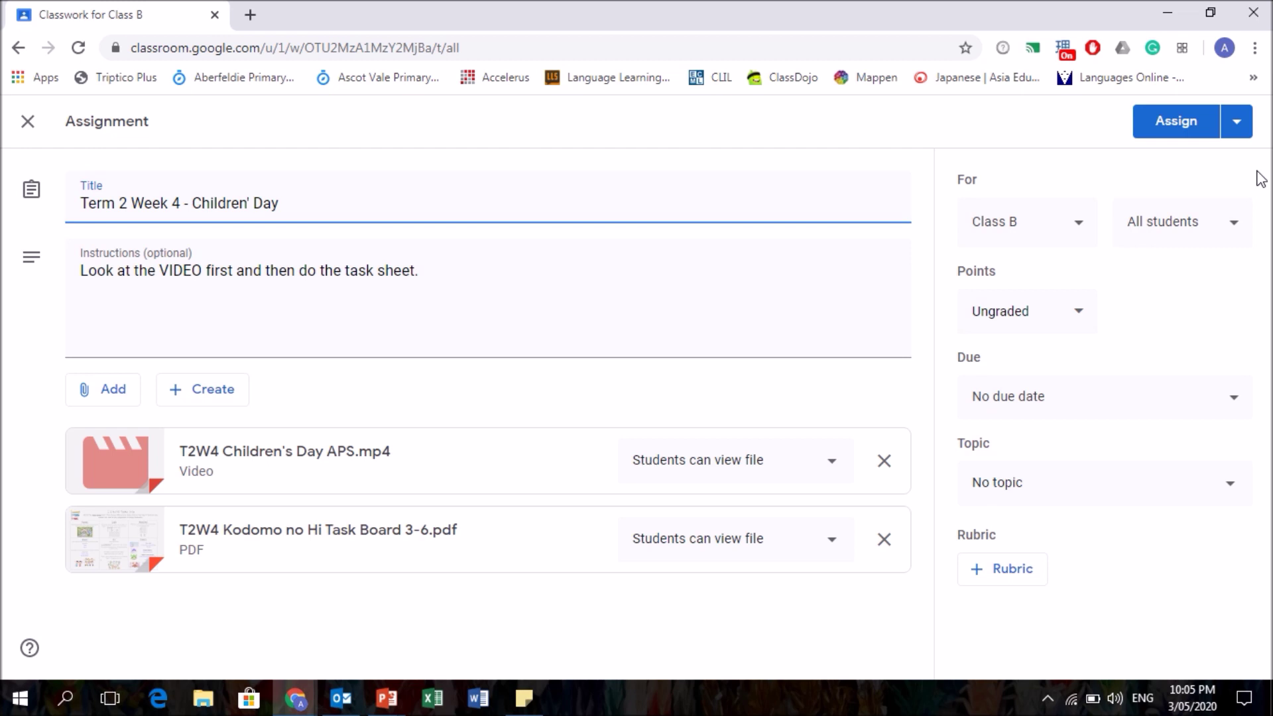
# - Schedule the reused Class B assignment for May 4, 2020 at 8:00 AM
pyautogui.click(1234, 125)
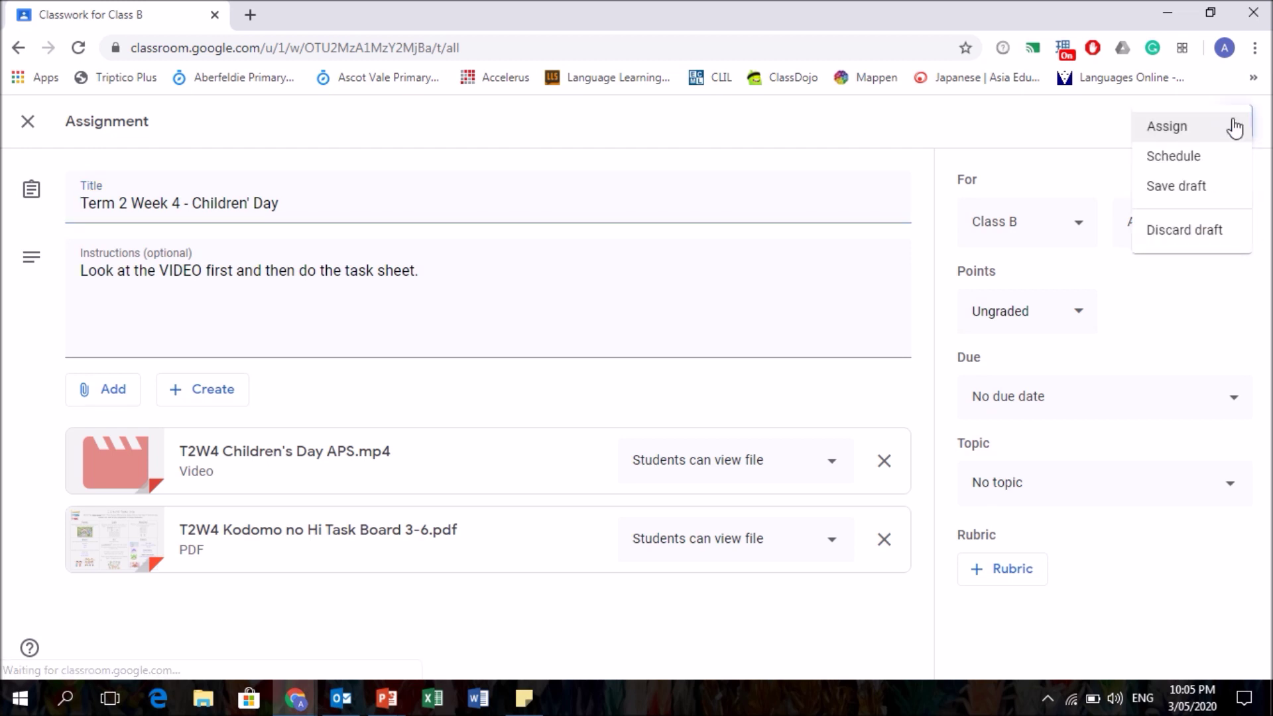
pyautogui.click(1187, 157)
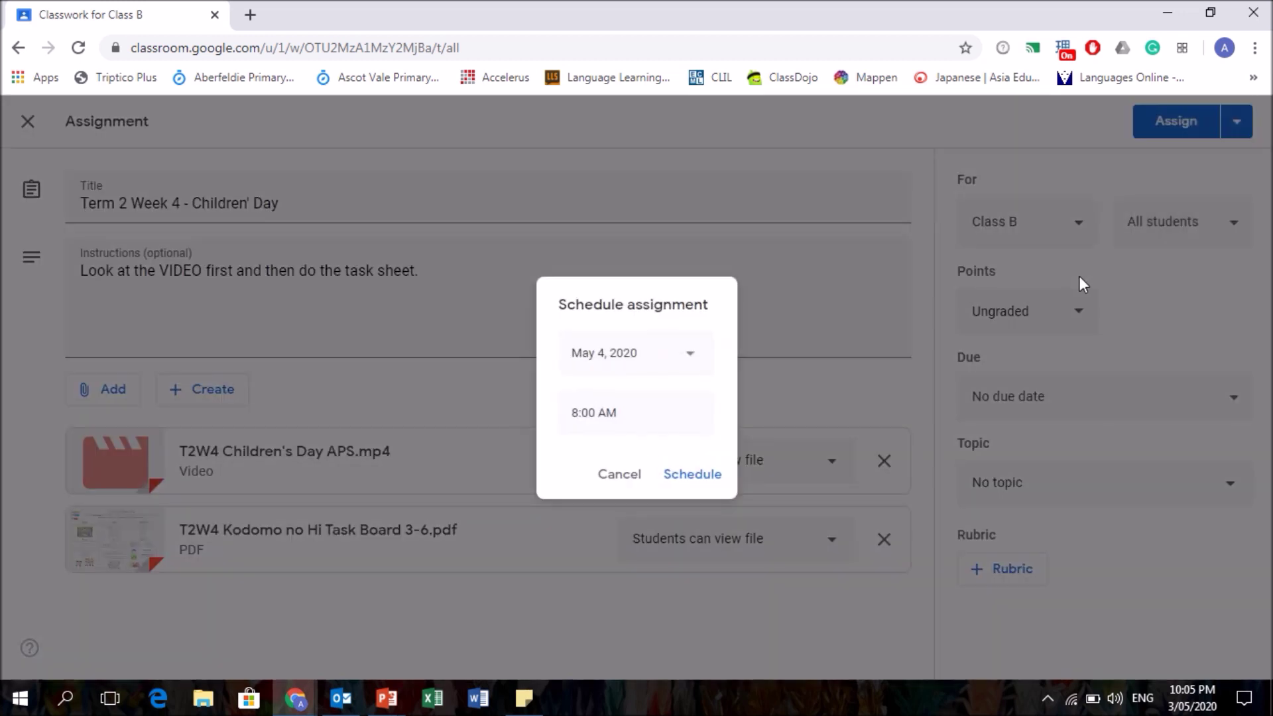
pyautogui.click(692, 474)
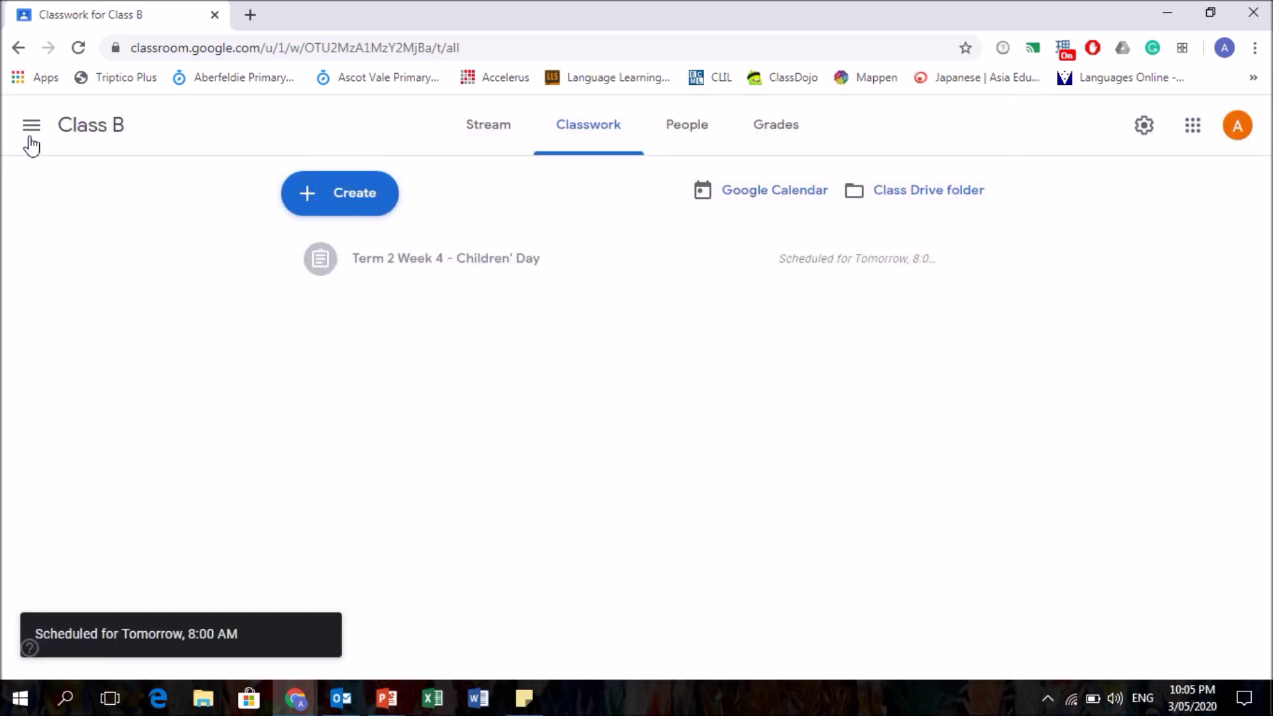
# - In Class C's classwork, reuse the Term 2 Week 4 - Children' Day post from Class A without creating new attachment copies
pyautogui.click(31, 139)
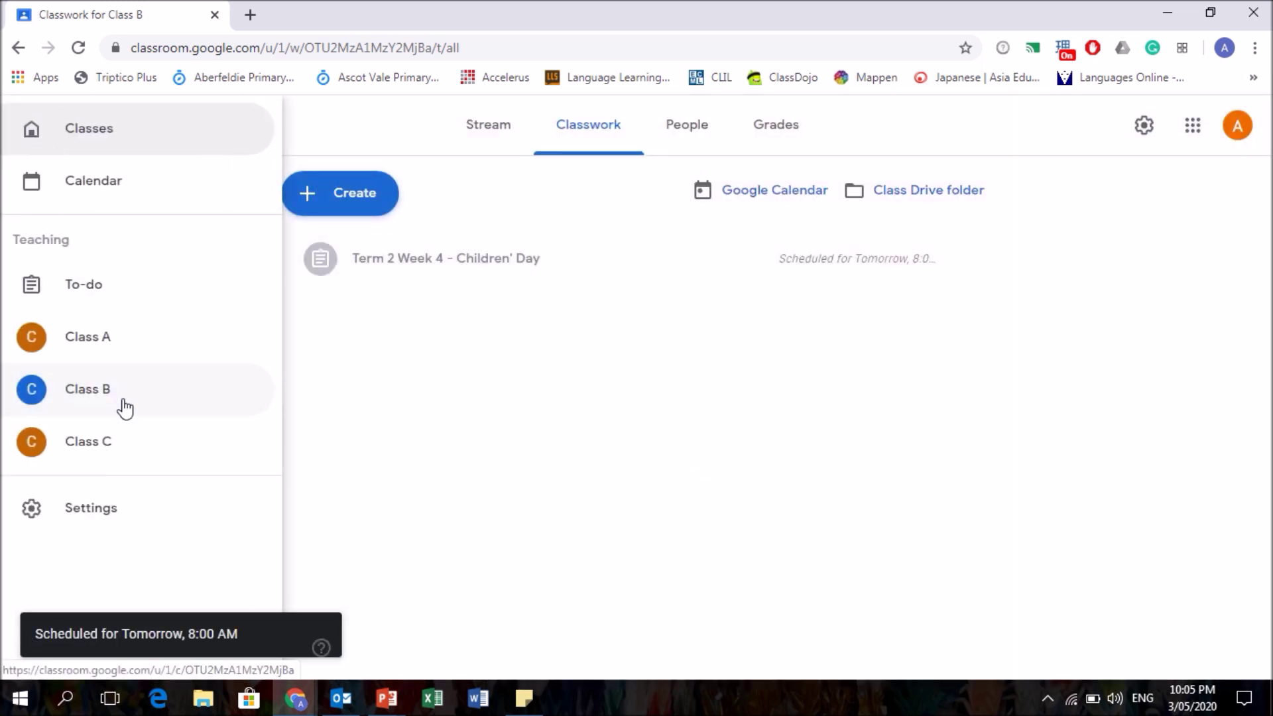
pyautogui.click(142, 444)
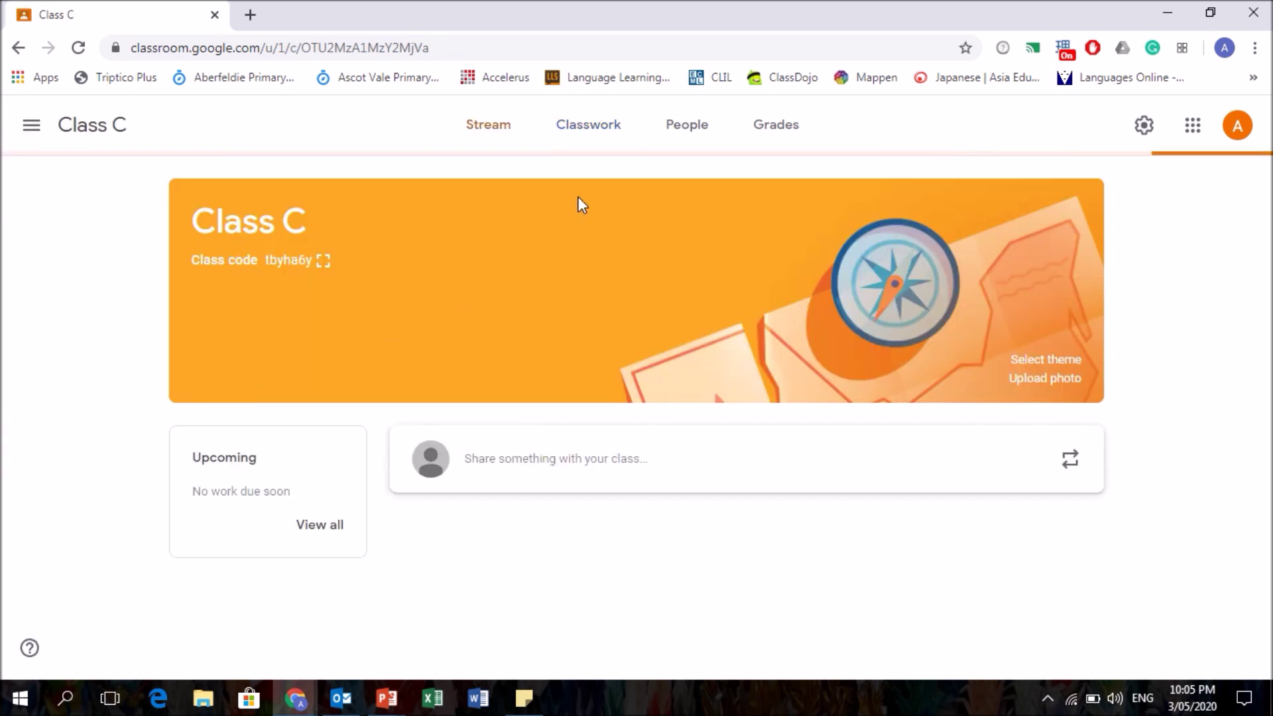
pyautogui.click(580, 141)
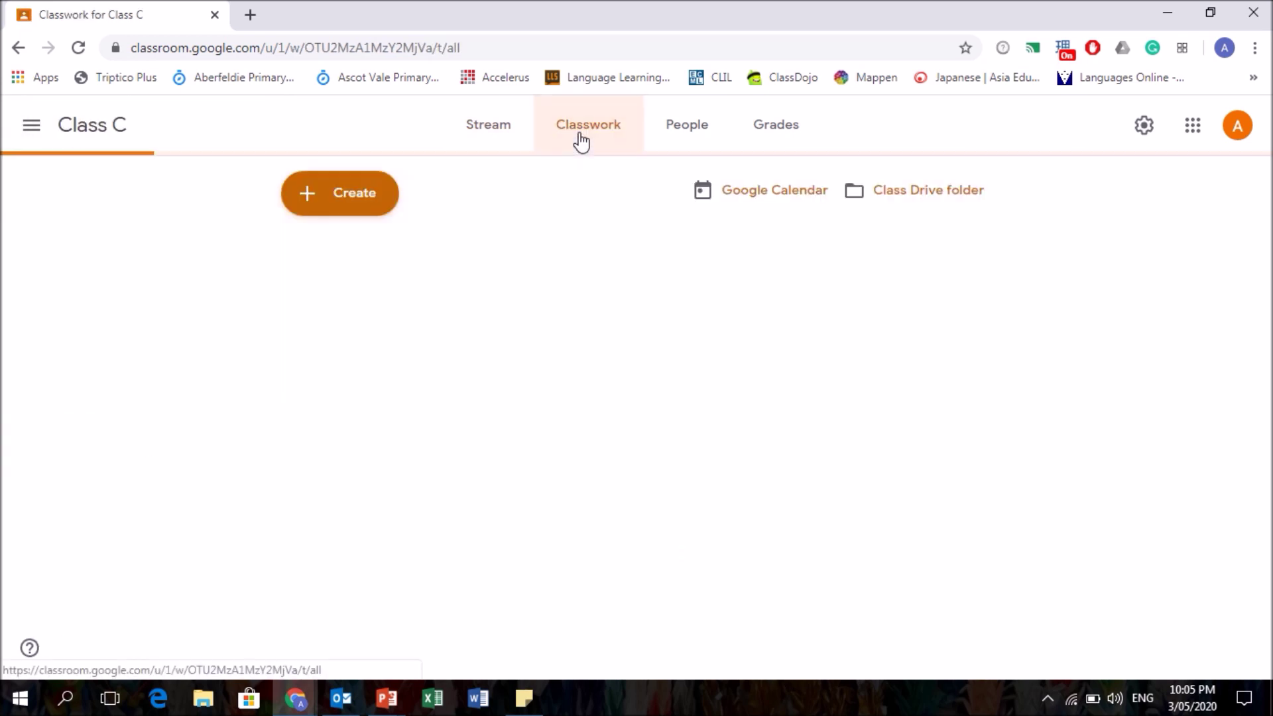
pyautogui.click(344, 191)
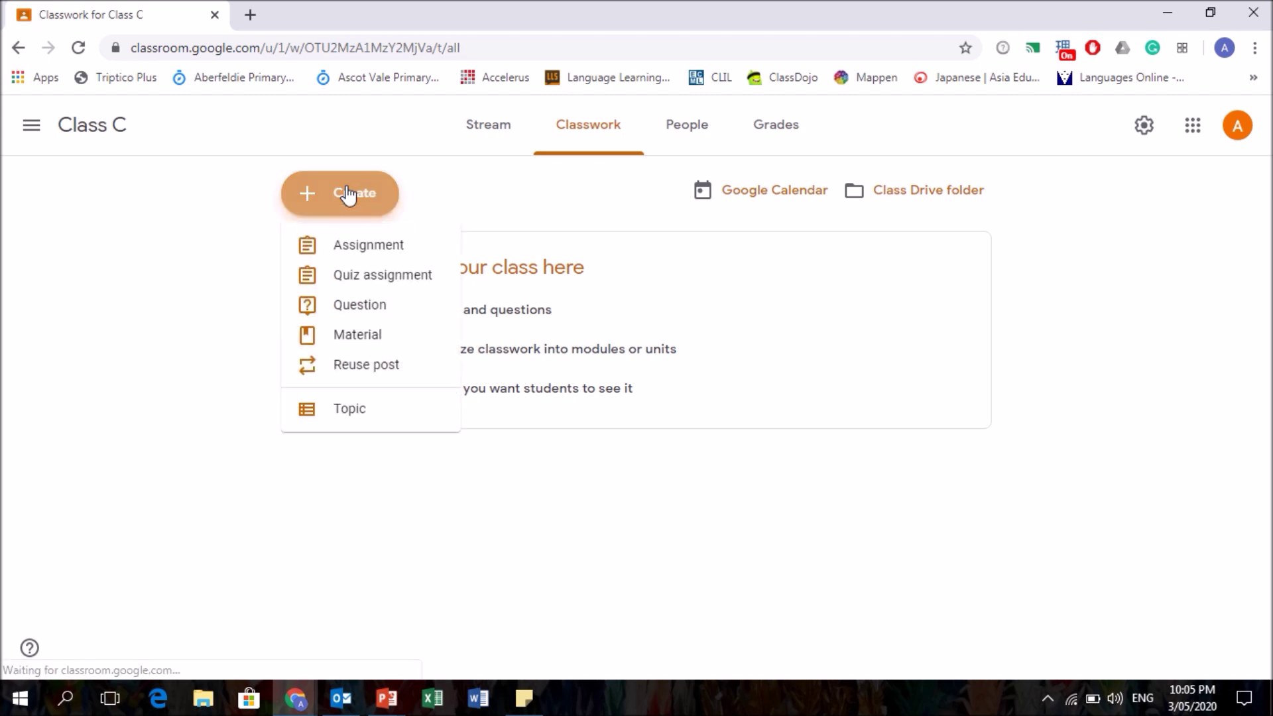
pyautogui.click(350, 364)
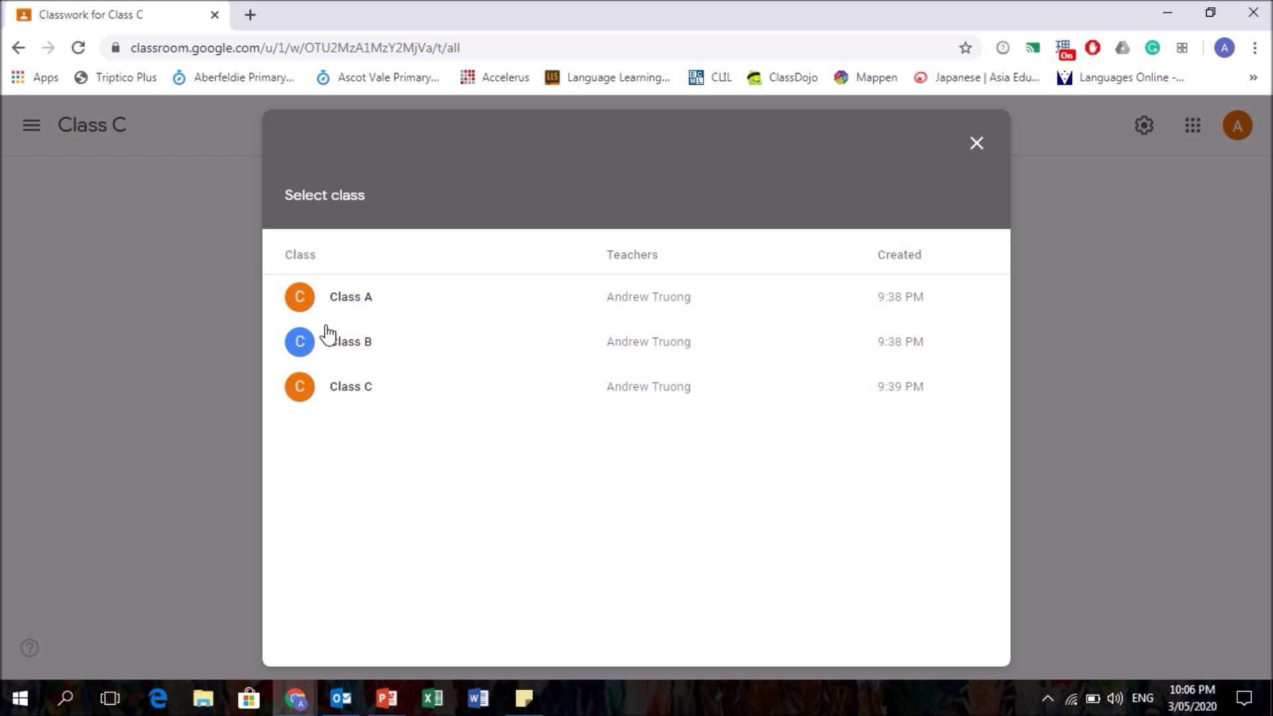
pyautogui.click(347, 306)
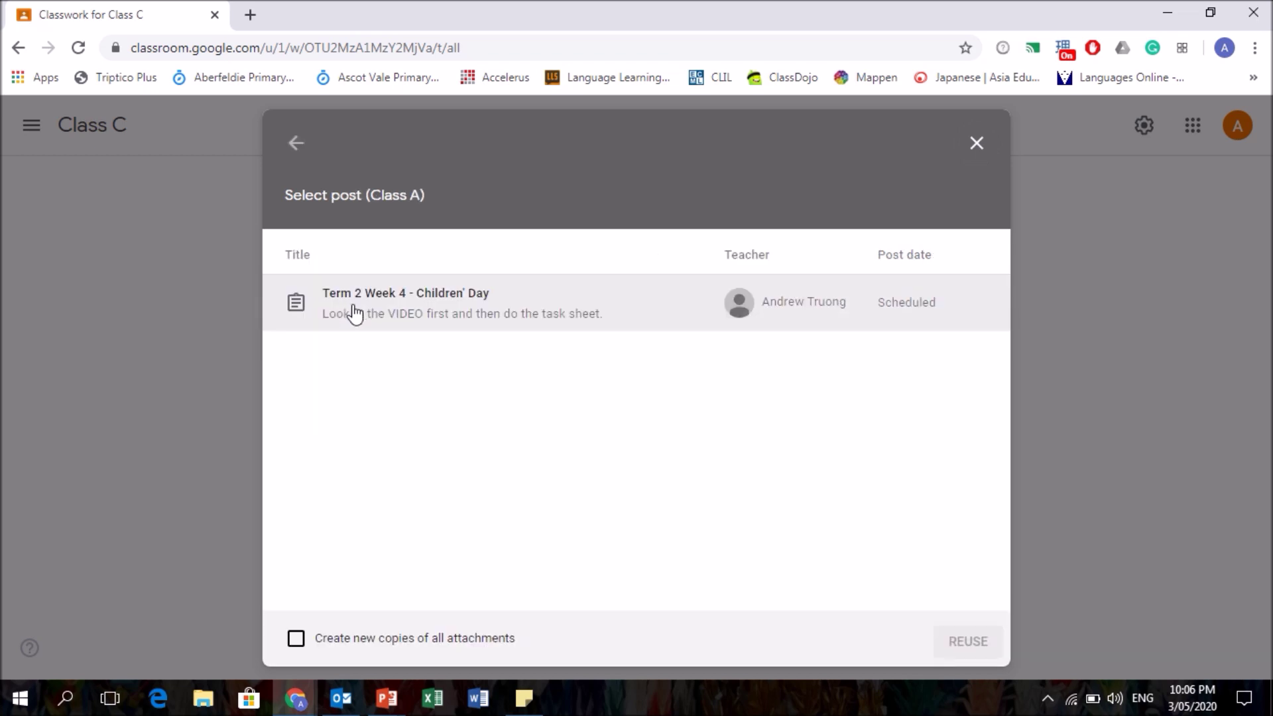
pyautogui.click(349, 309)
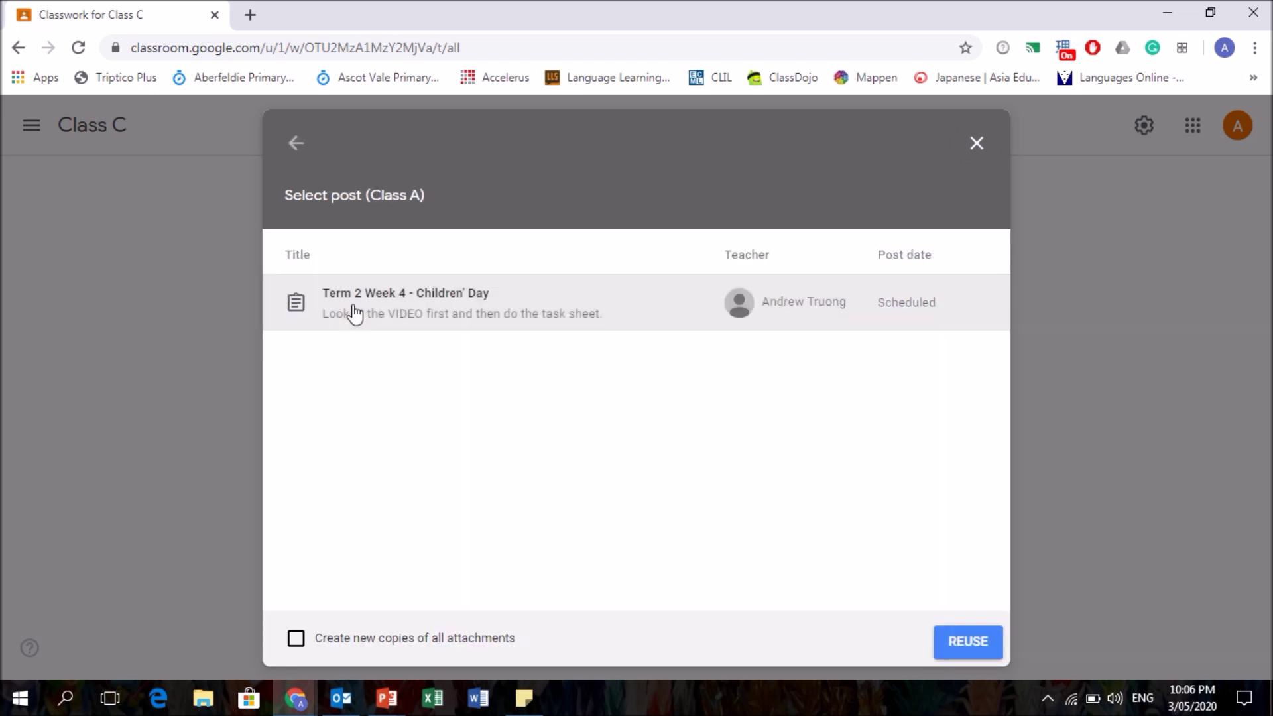
pyautogui.click(968, 641)
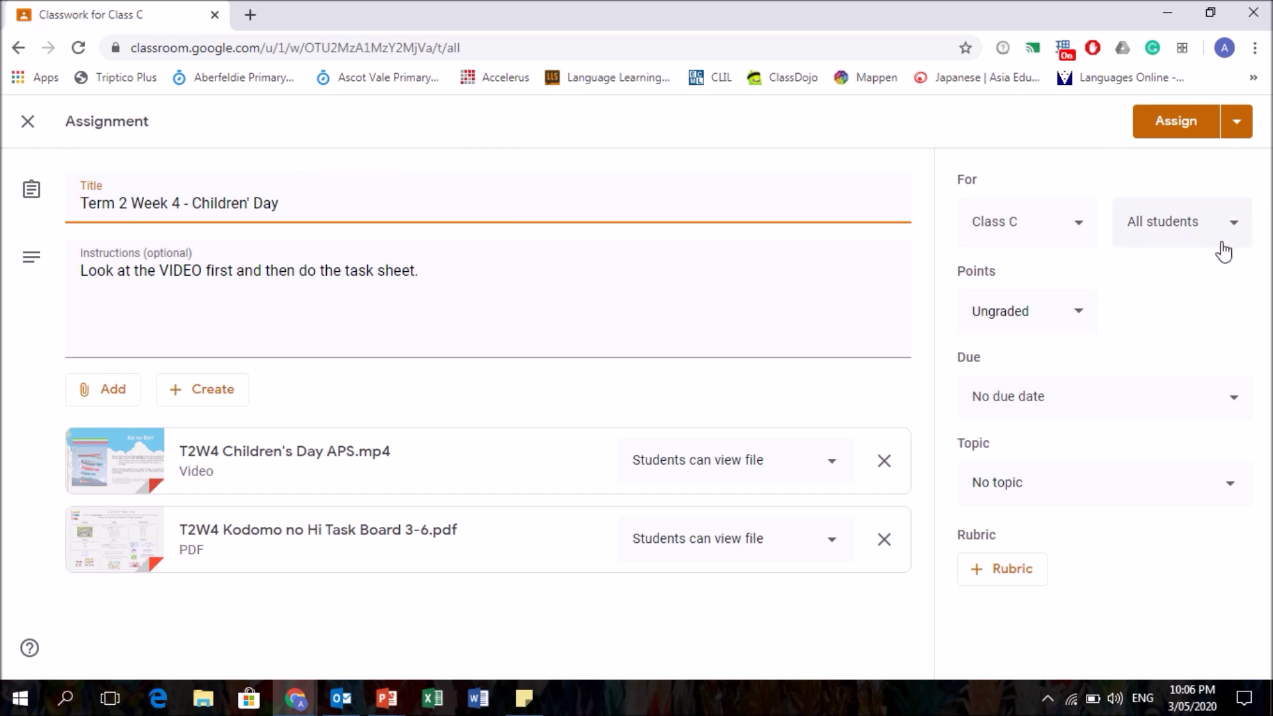
# - Schedule the reused Class C assignment for May 4, 2020 at 8:00 AM
pyautogui.click(1237, 122)
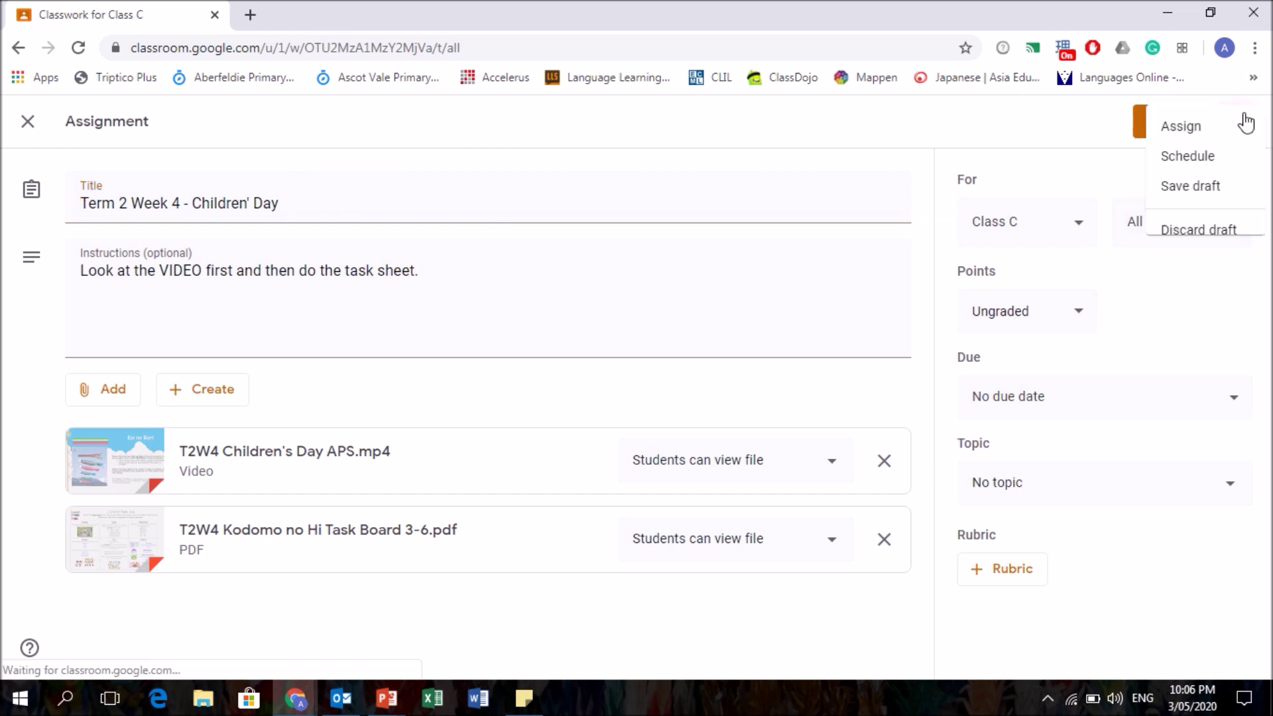
pyautogui.click(1197, 158)
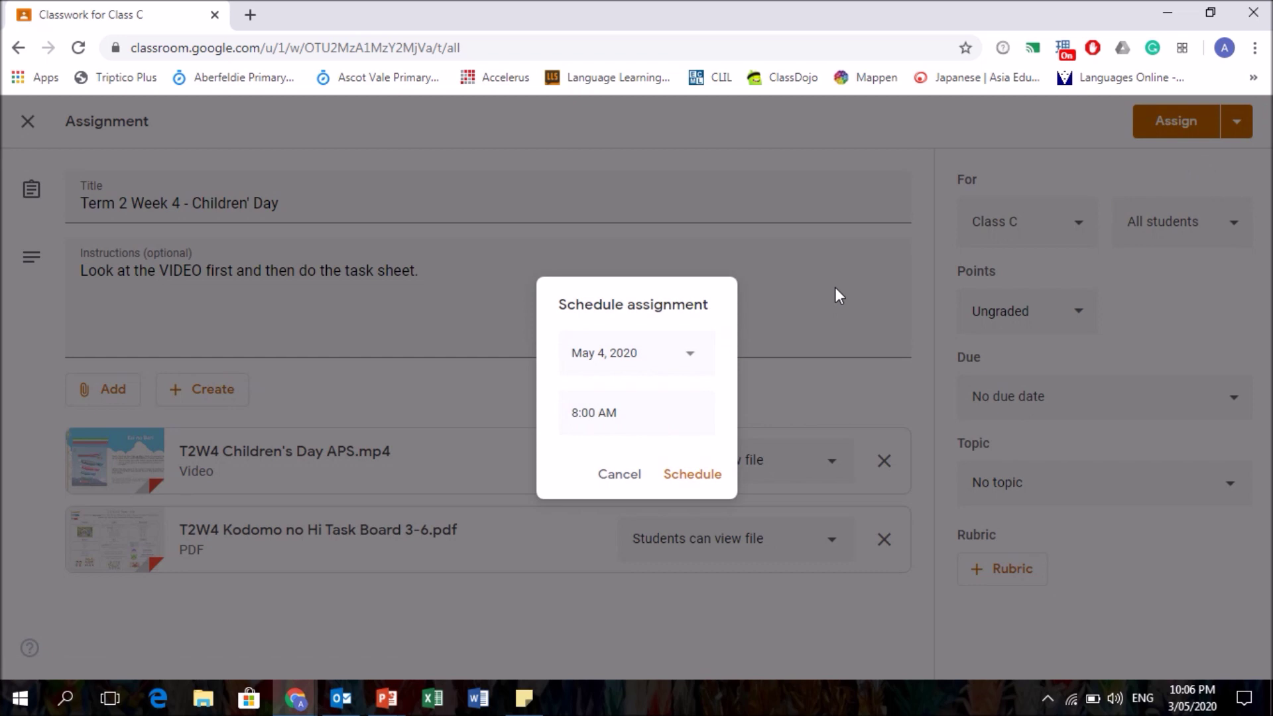
pyautogui.click(670, 483)
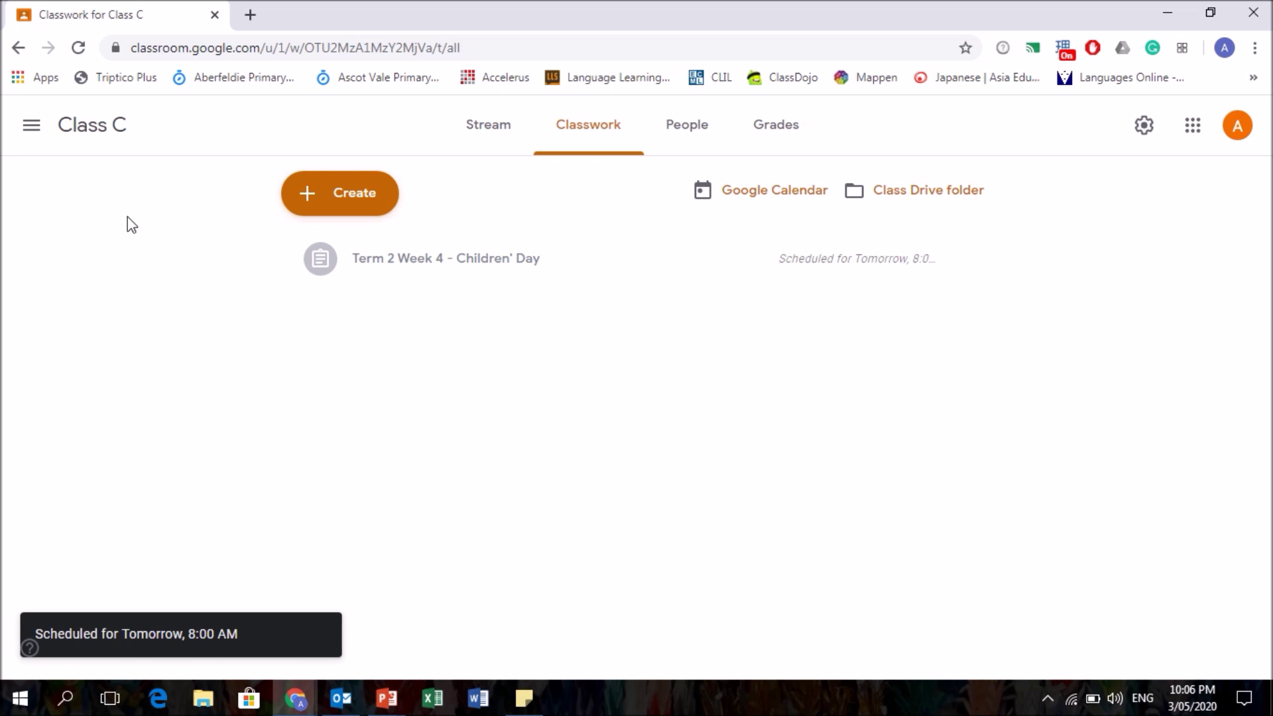
# - Create a new assignment in Class C with the title "dfsfs" and the instructions "sfsf"
pyautogui.click(32, 126)
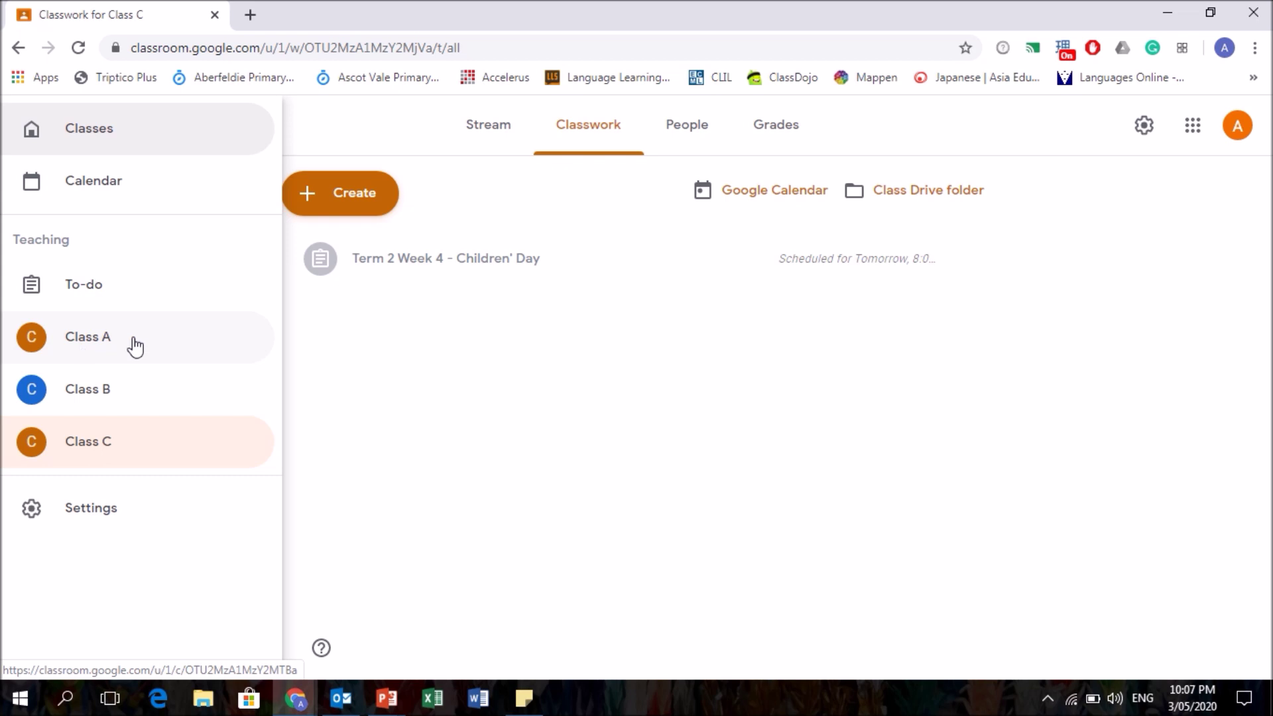
pyautogui.click(366, 190)
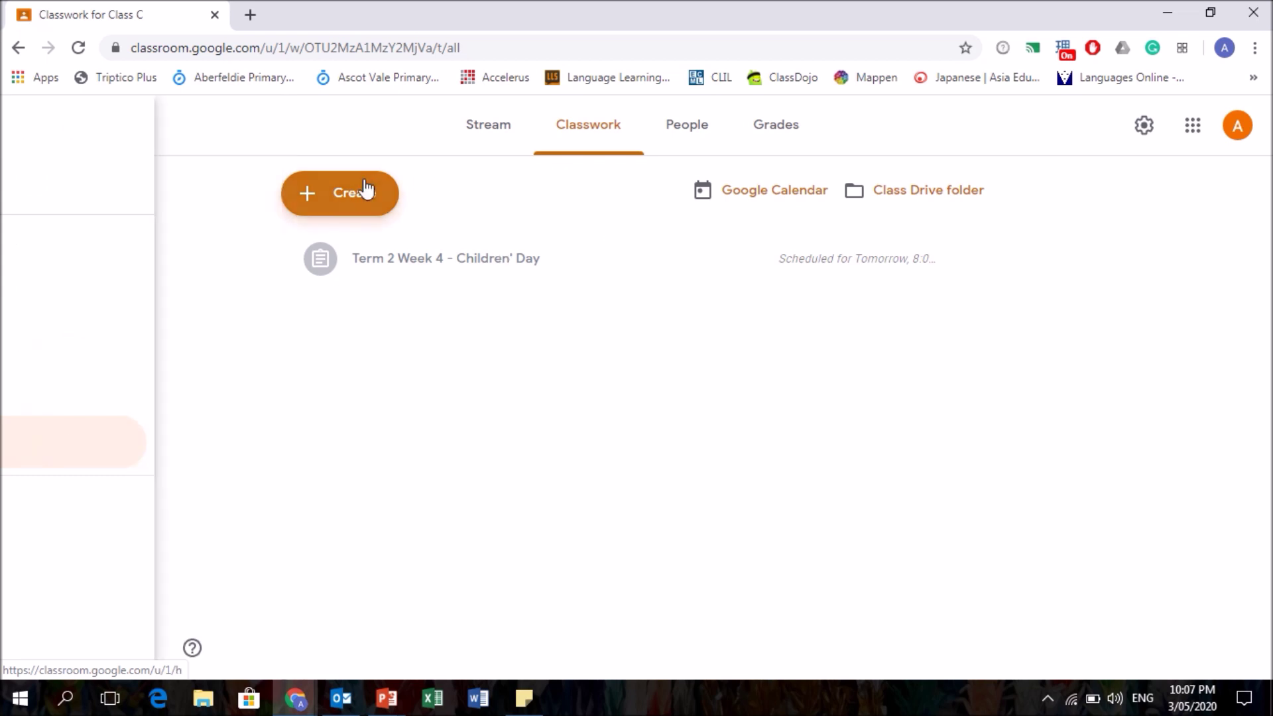
pyautogui.click(366, 198)
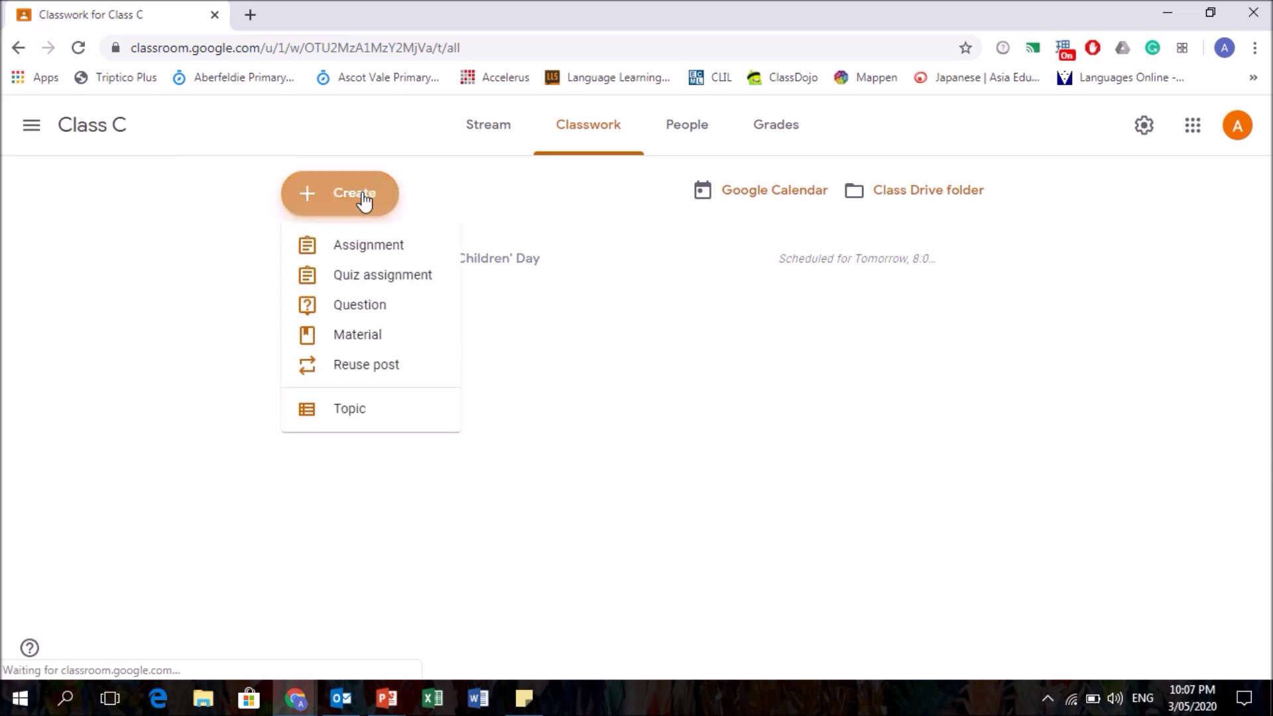
pyautogui.click(353, 257)
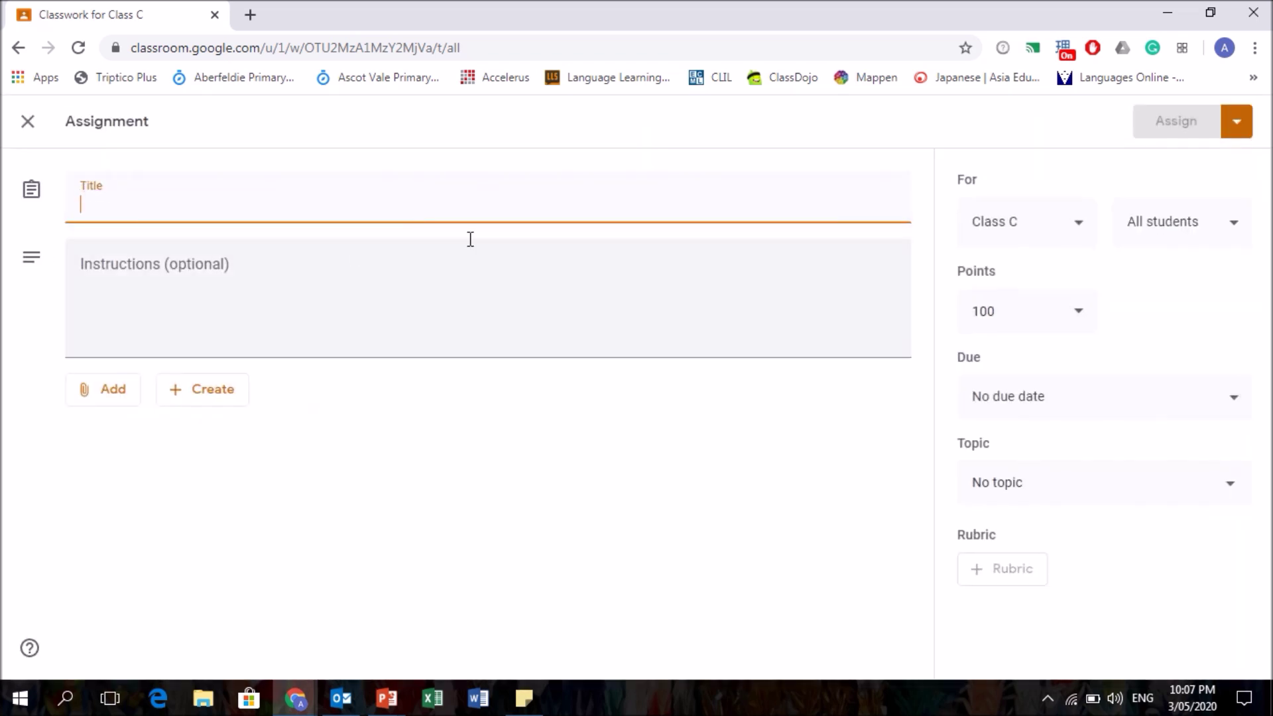
pyautogui.write('dfsfs')
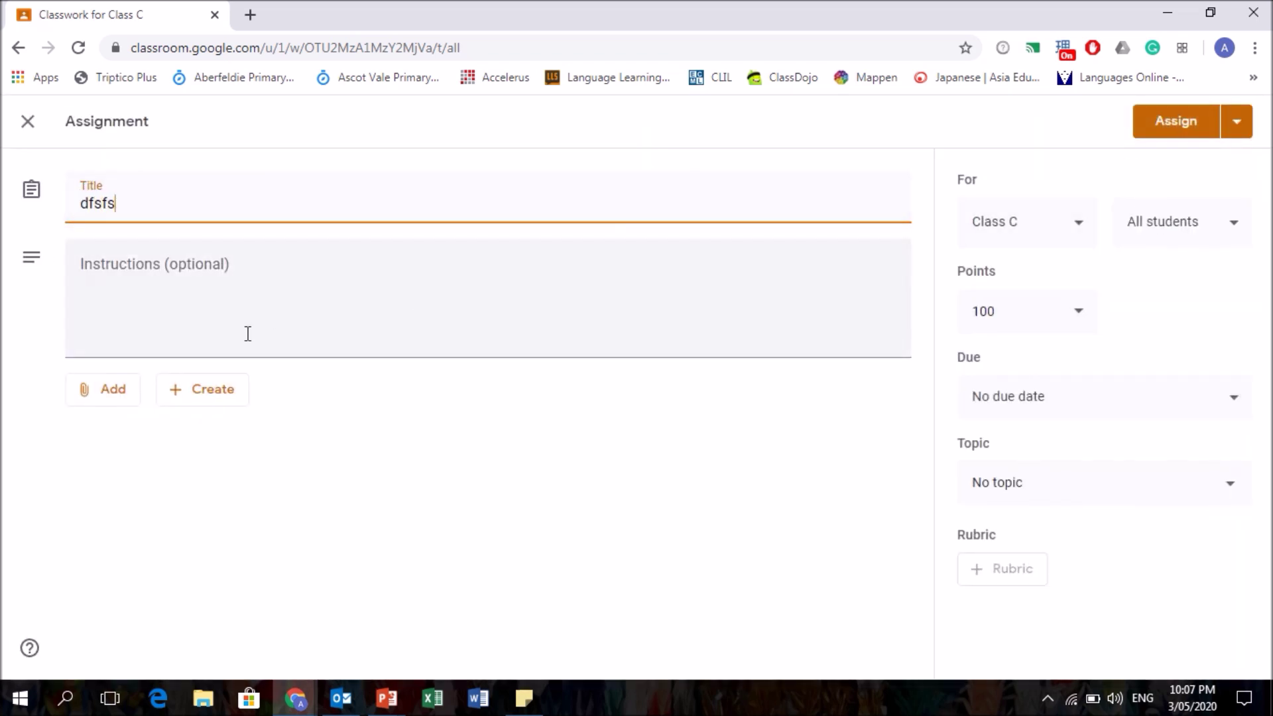
pyautogui.click(248, 333)
pyautogui.write('sfsf')
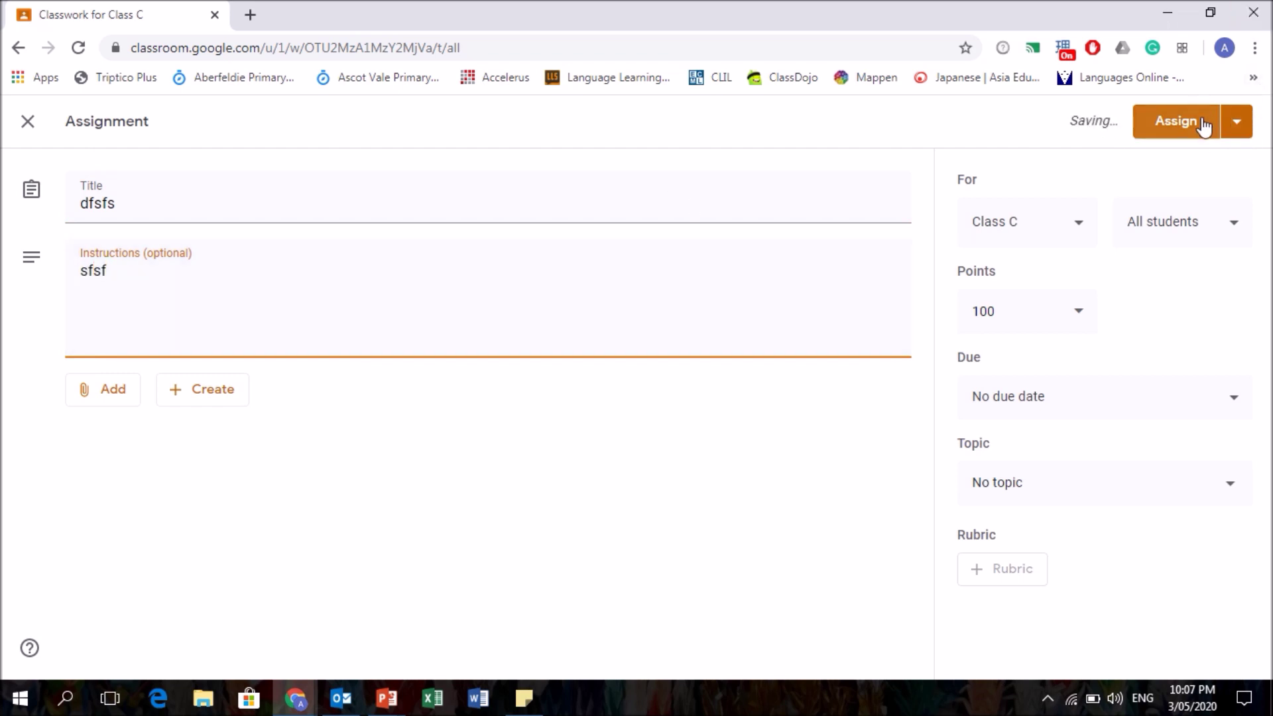
# - Add Class A and Class B as recipients of the dfsfs assignment and close the class list
pyautogui.click(1078, 225)
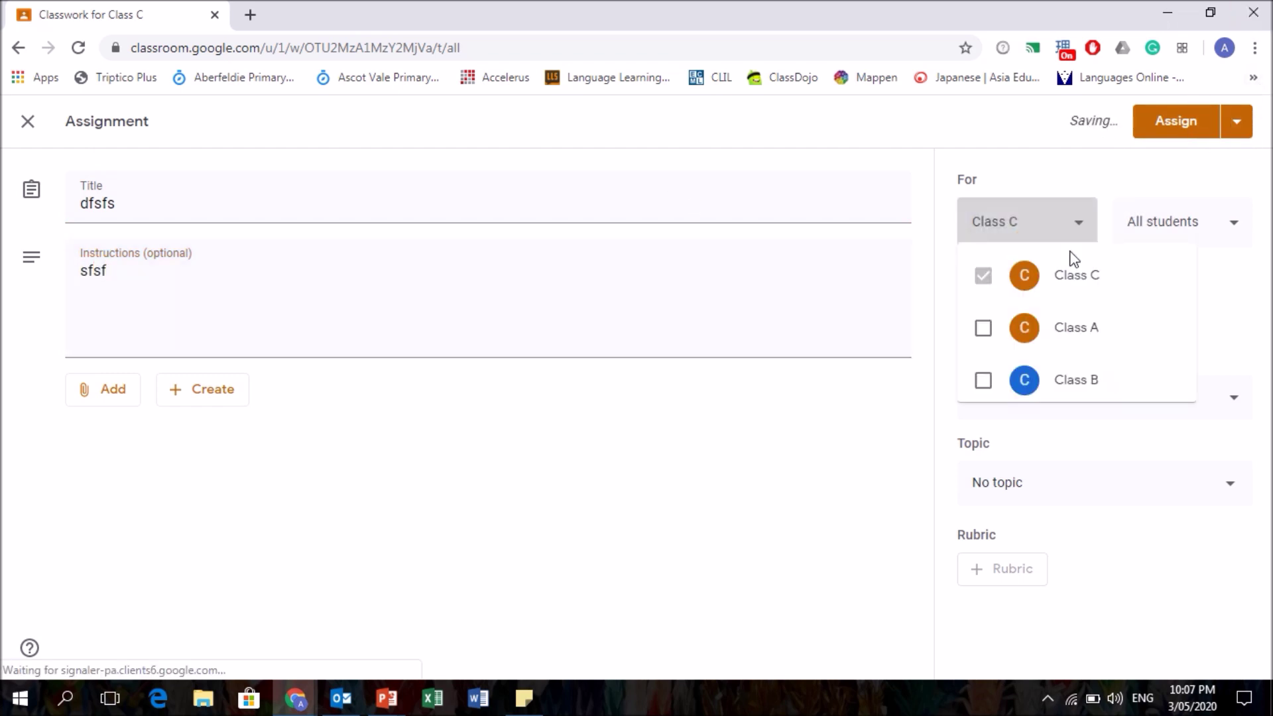
pyautogui.click(981, 352)
pyautogui.click(978, 386)
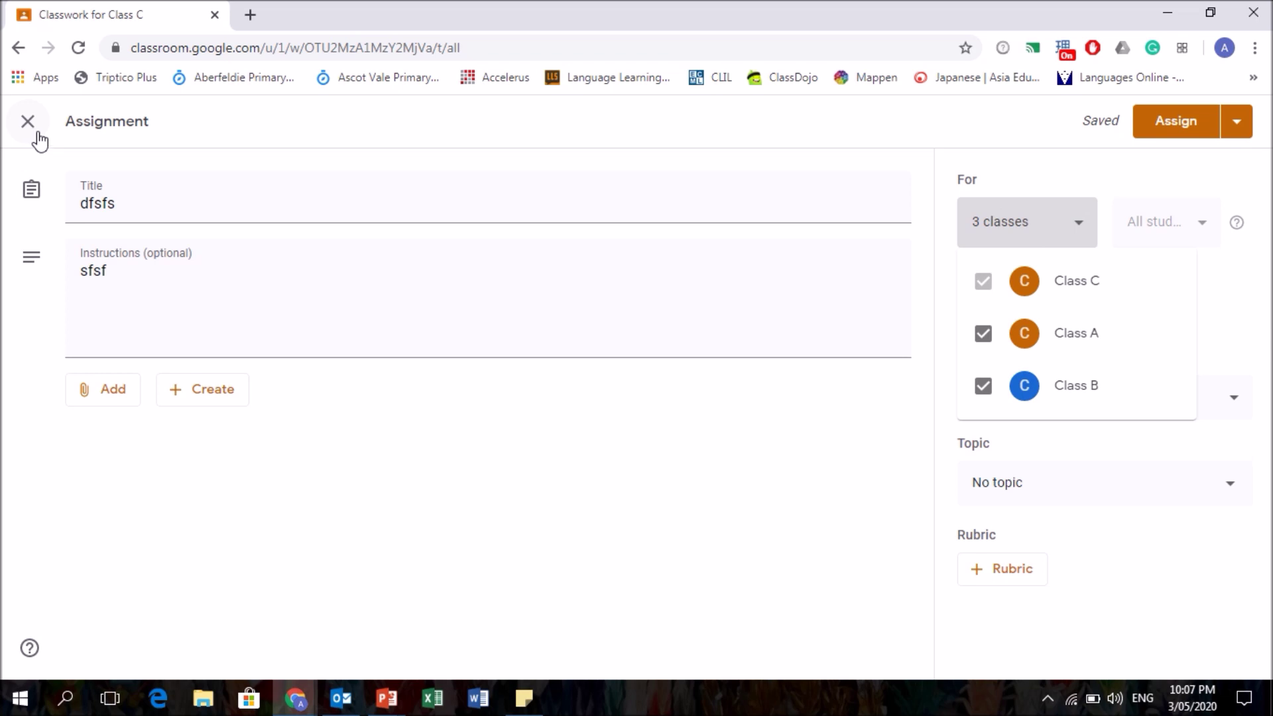
pyautogui.click(39, 141)
# - Switch to the Presentation1 window in PowerPoint
pyautogui.click(386, 697)
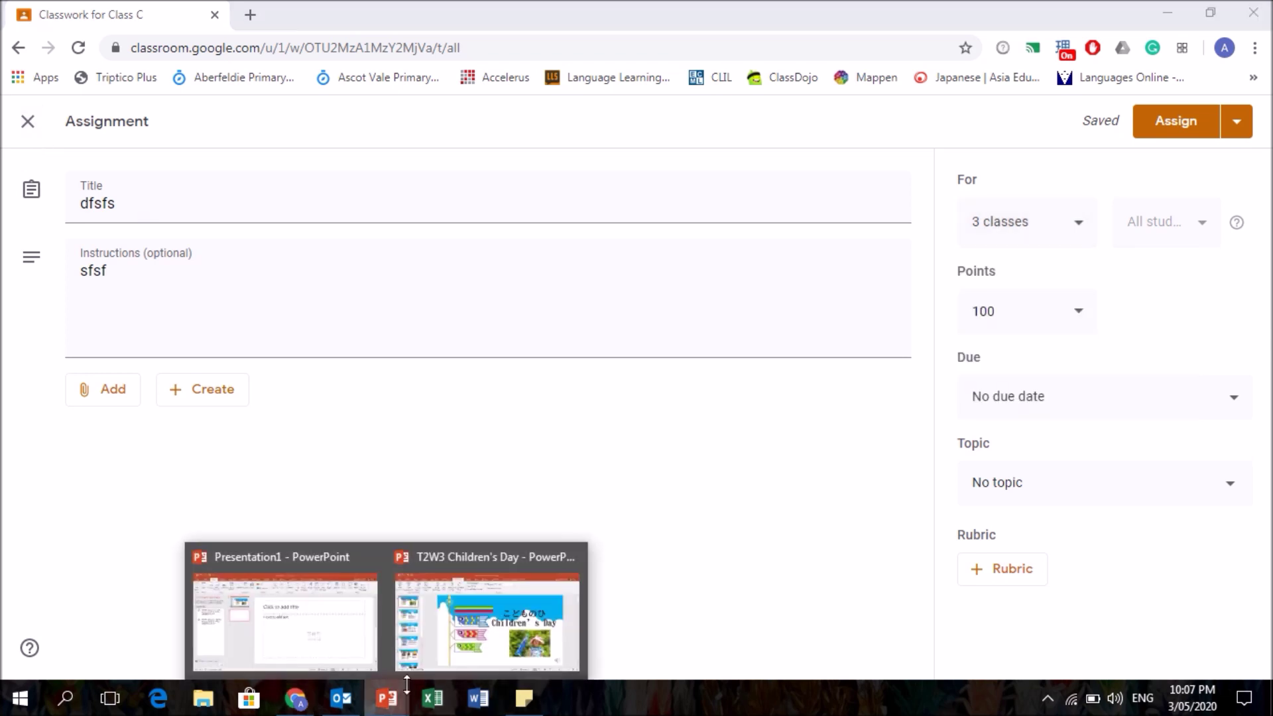
pyautogui.click(344, 619)
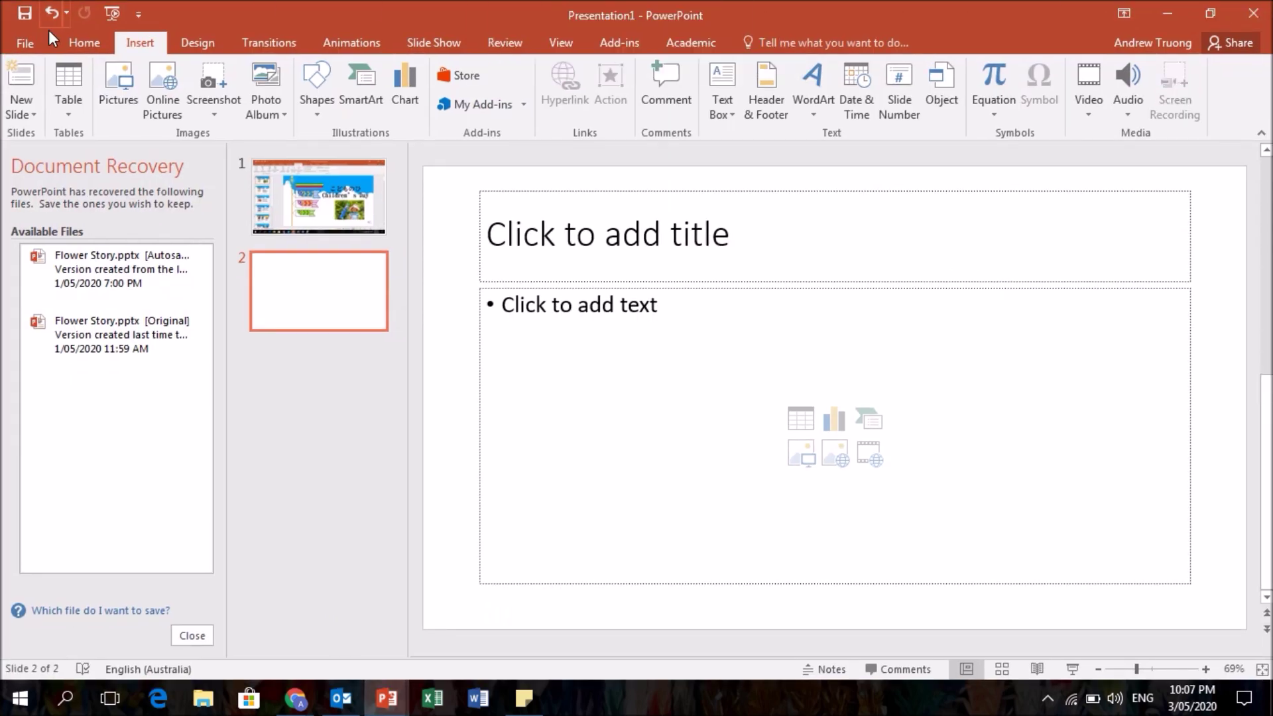